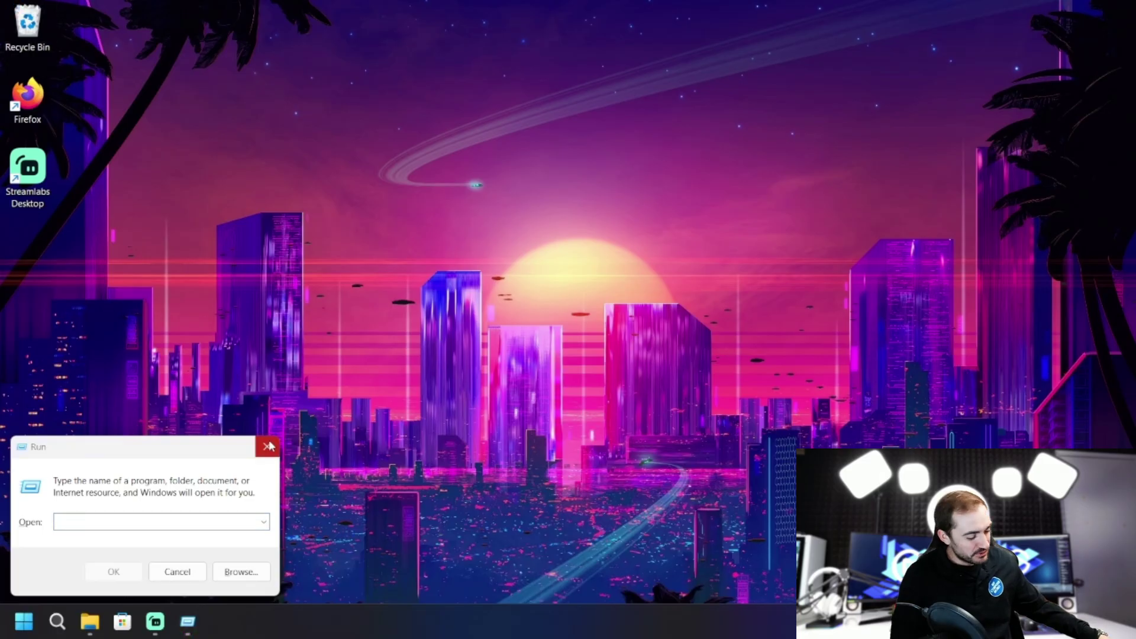
# - Dismiss the empty Run dialog to reveal the Recycle Bin, Firefox and Streamlabs Desktop shortcuts
pyautogui.click(271, 443)
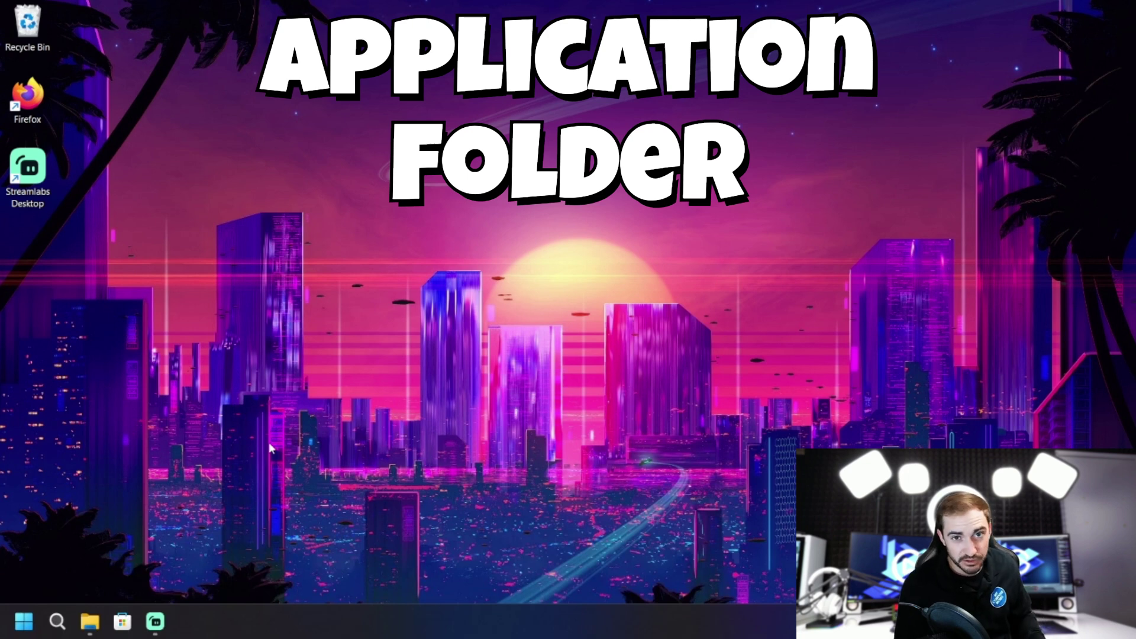
# - Run shell:appsfolder to open the Applications folder listing all 71 installed apps
pyautogui.press('super+r')
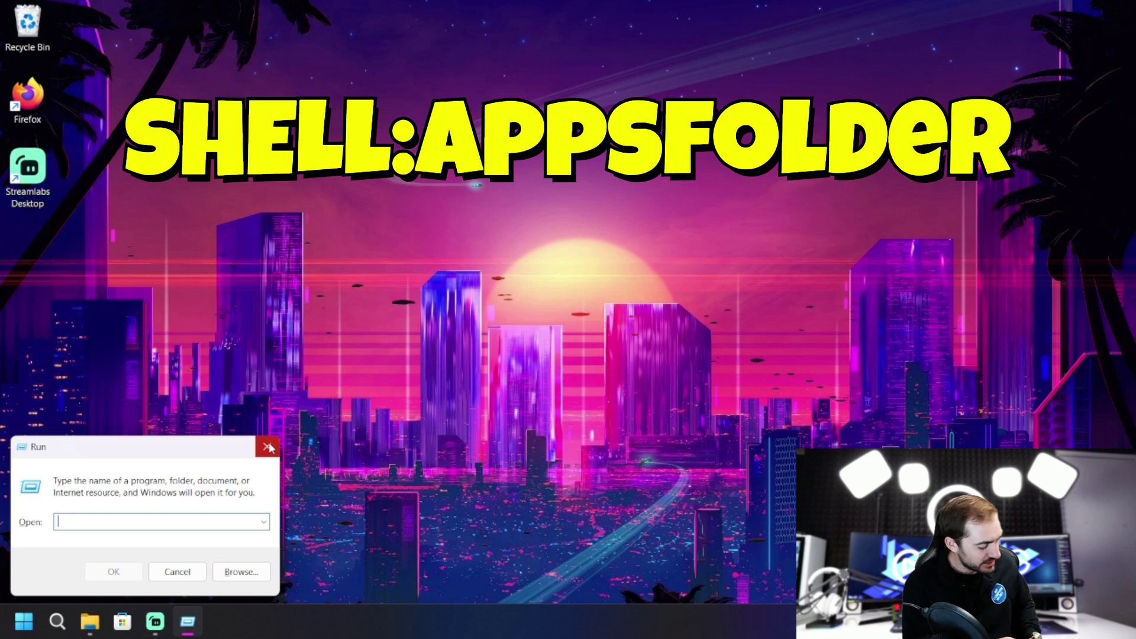
pyautogui.write('shell')
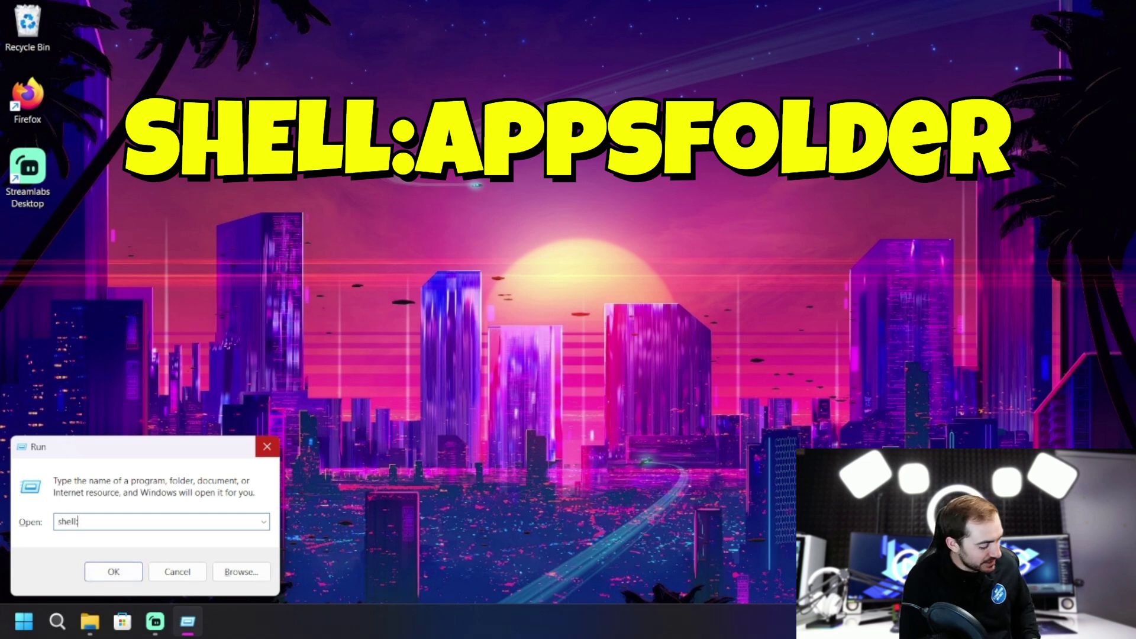
pyautogui.write(':appsfolder')
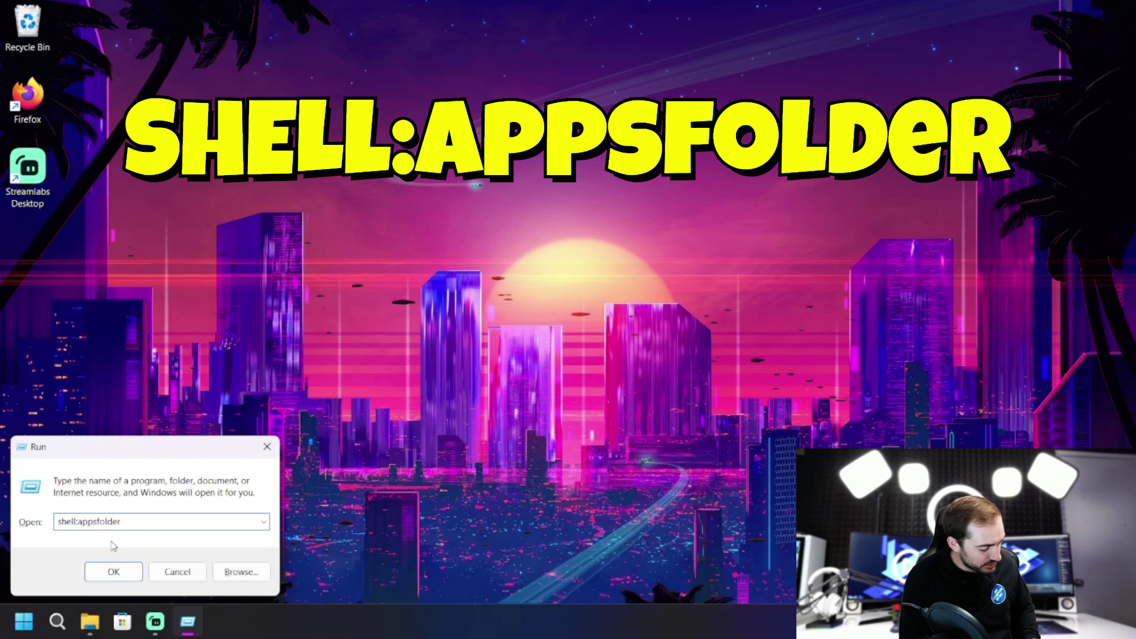
pyautogui.click(114, 571)
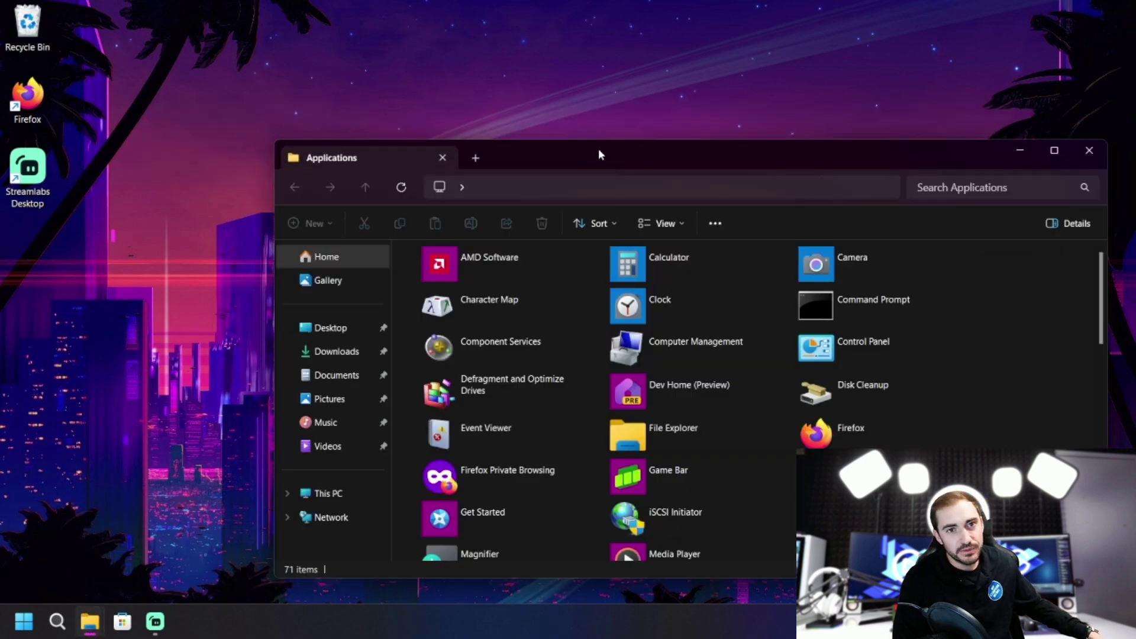
# - Drag Media Player out of the Applications folder to make a desktop shortcut under Streamlabs Desktop
pyautogui.moveTo(598, 148); pyautogui.dragTo(512, 112)
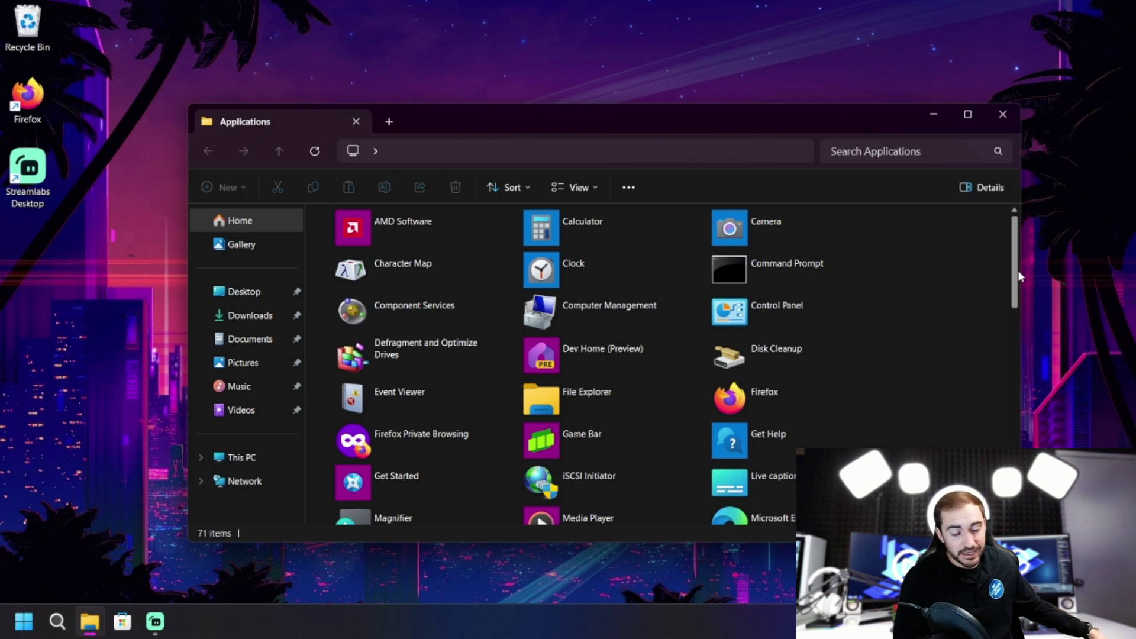
pyautogui.moveTo(1019, 276); pyautogui.dragTo(1019, 361)
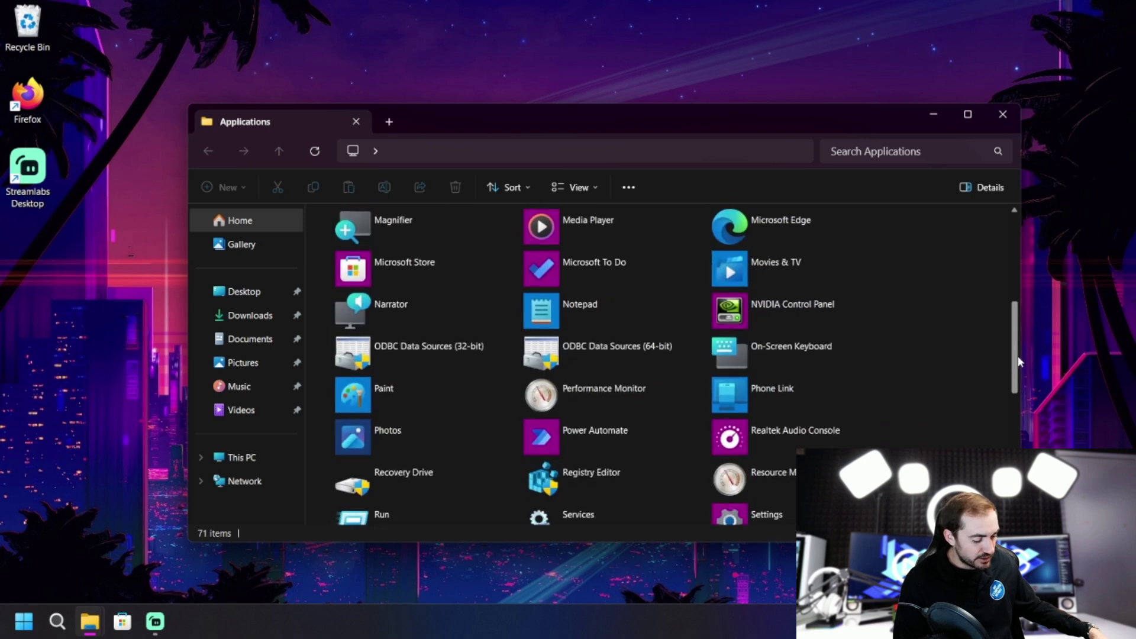
pyautogui.moveTo(1018, 361); pyautogui.dragTo(1004, 328)
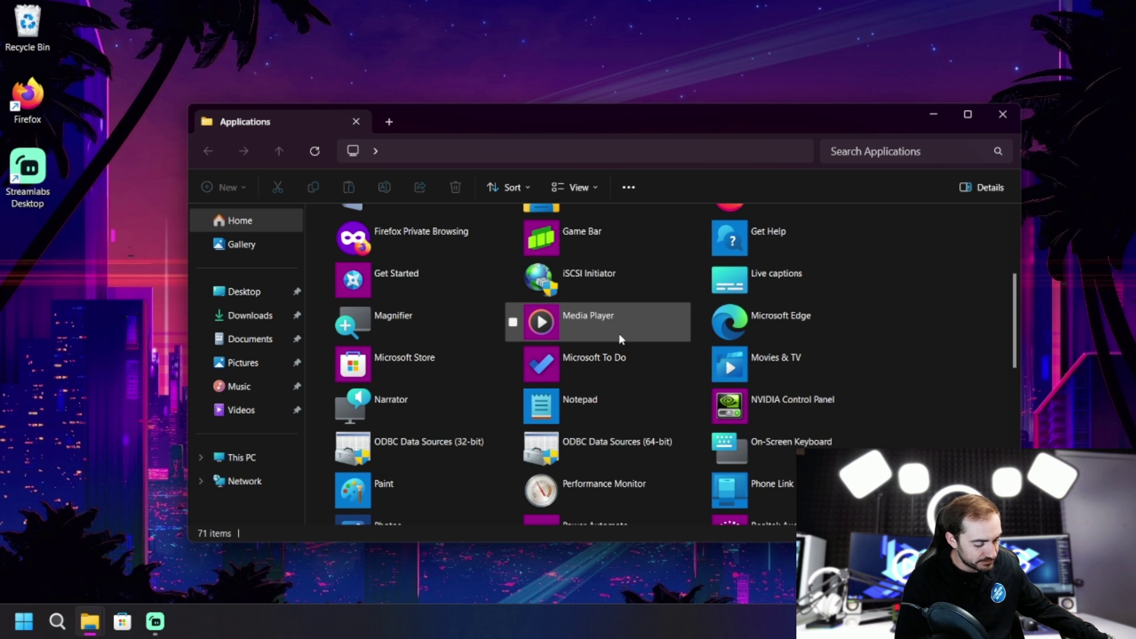
pyautogui.moveTo(621, 339); pyautogui.dragTo(53, 290)
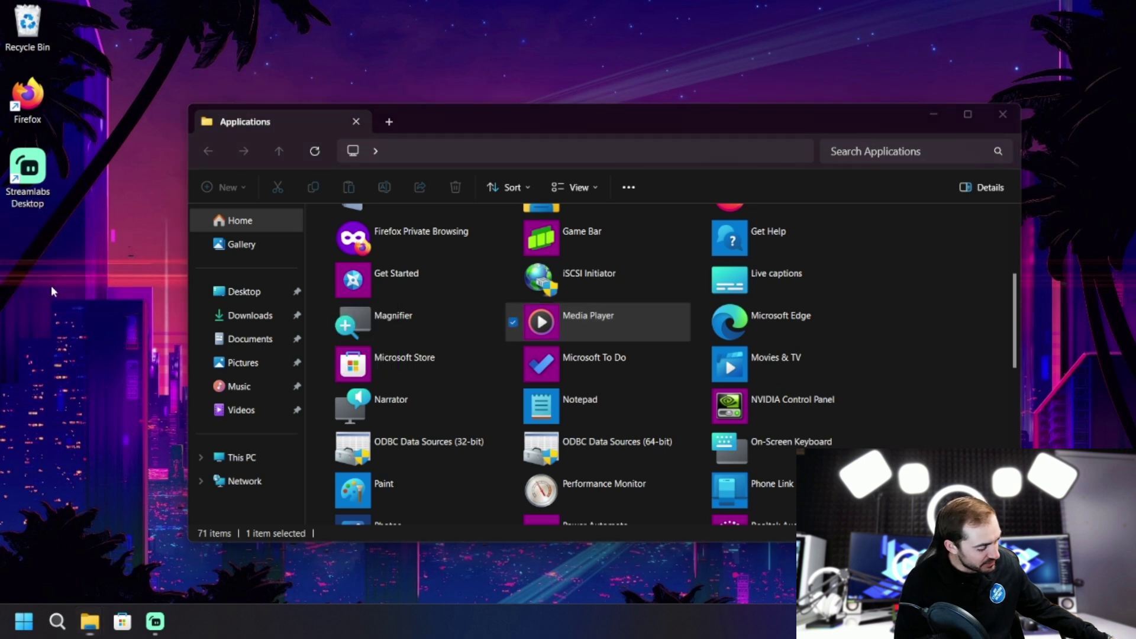
pyautogui.moveTo(78, 252); pyautogui.dragTo(29, 243)
pyautogui.click(57, 291)
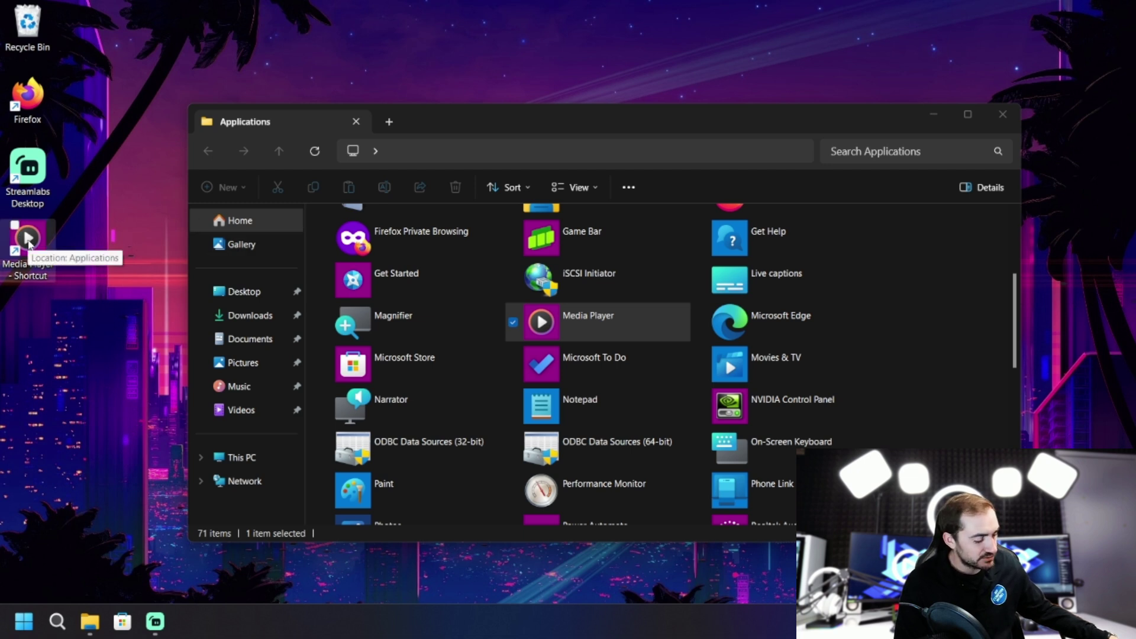
# - Recycle that shortcut and drag out a fresh Media Player shortcut lined up below Streamlabs Desktop
pyautogui.moveTo(28, 240); pyautogui.dragTo(28, 29)
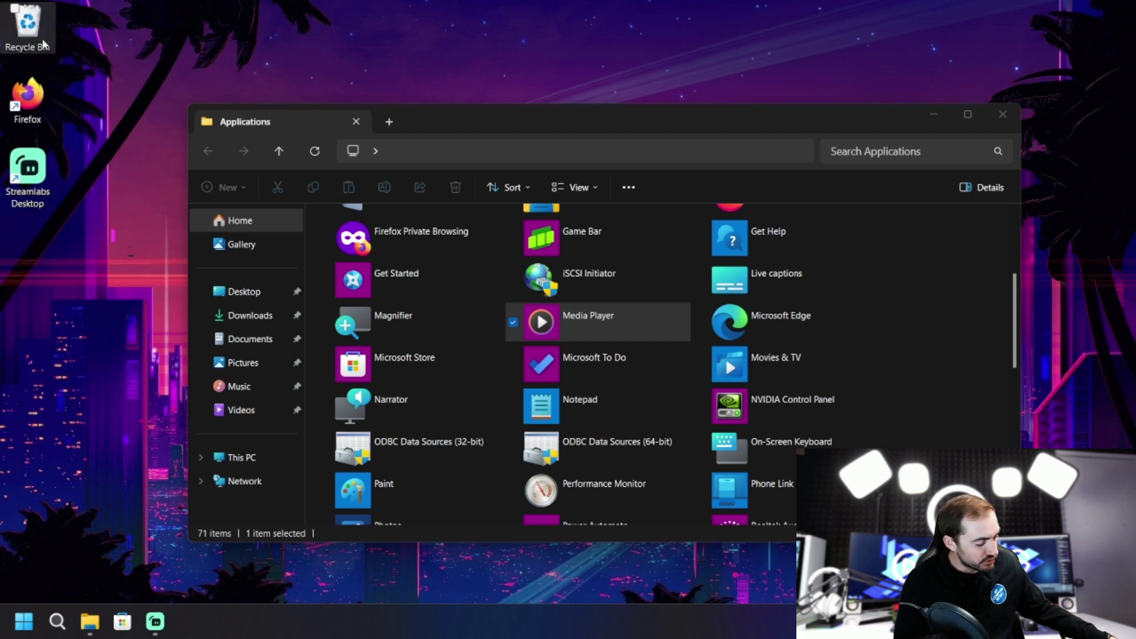
pyautogui.moveTo(578, 330); pyautogui.dragTo(87, 367)
pyautogui.moveTo(84, 322); pyautogui.dragTo(16, 272)
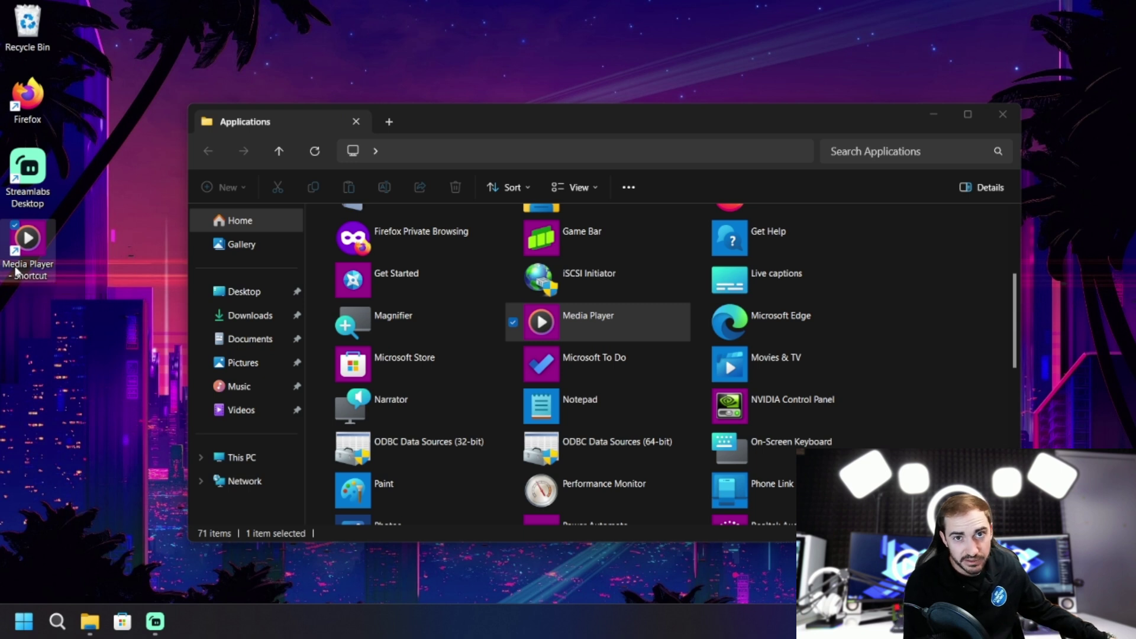
# - Delete the Media Player shortcut through Show more options, then close the Applications window
pyautogui.rightClick(16, 271)
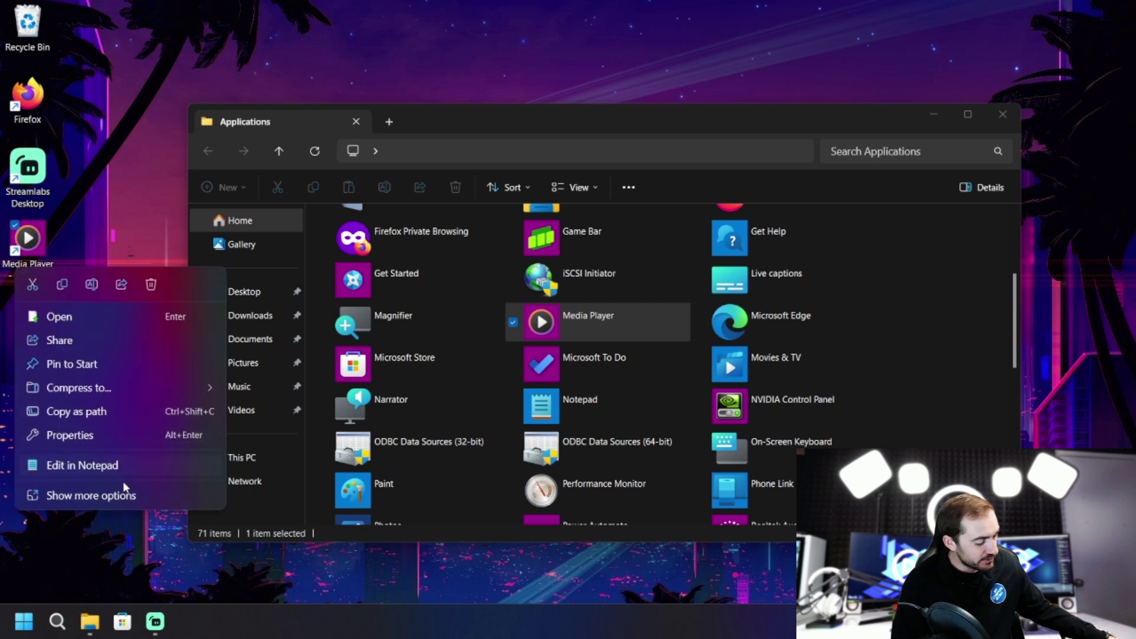
pyautogui.click(130, 500)
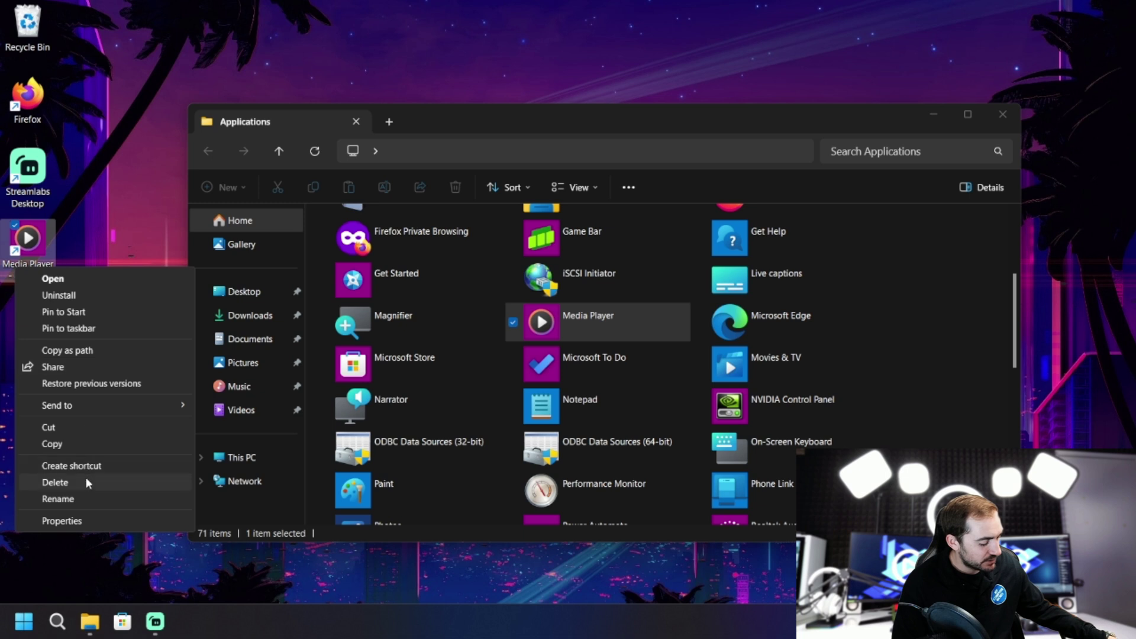
pyautogui.click(87, 482)
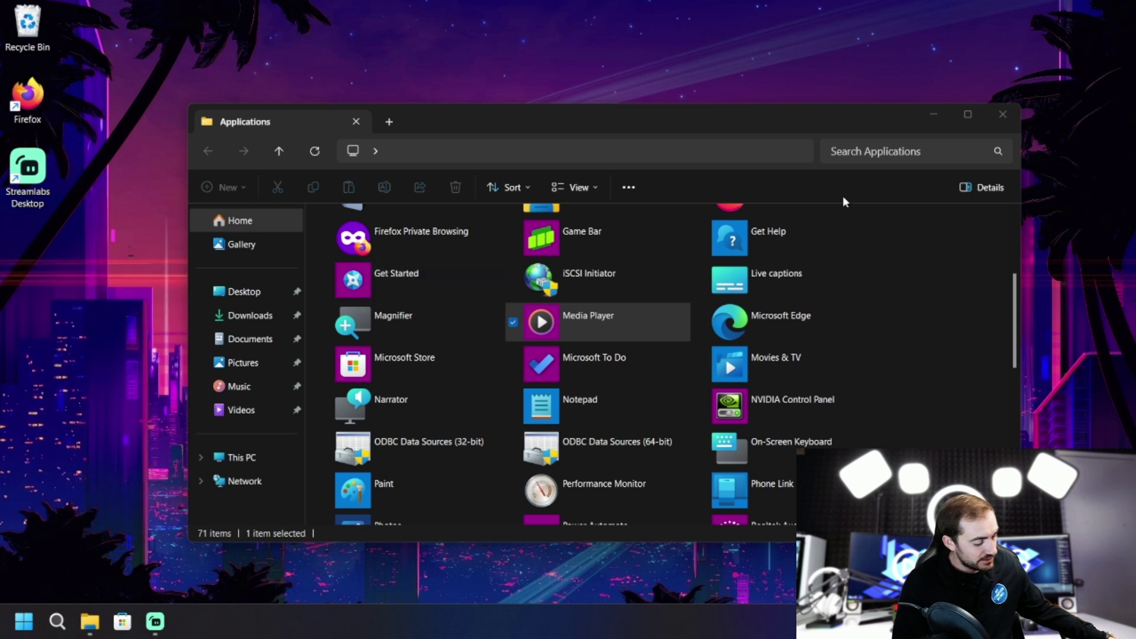
pyautogui.click(996, 118)
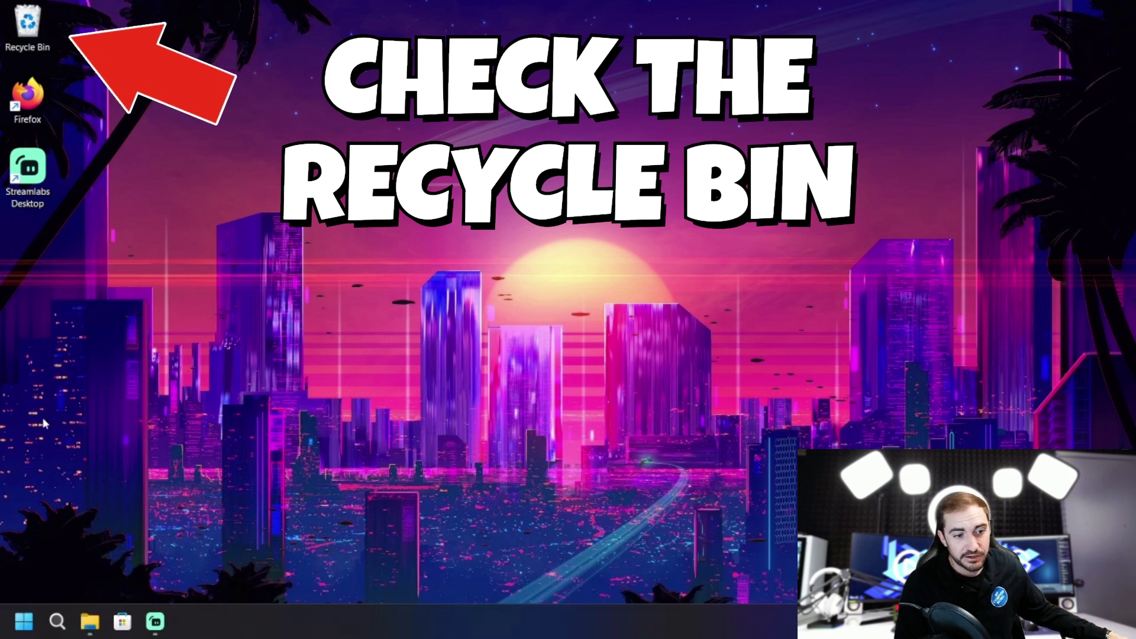
# - Find the Recycle Bin via search and restore the newest Media Player - Shortcut to the desktop
pyautogui.click(67, 621)
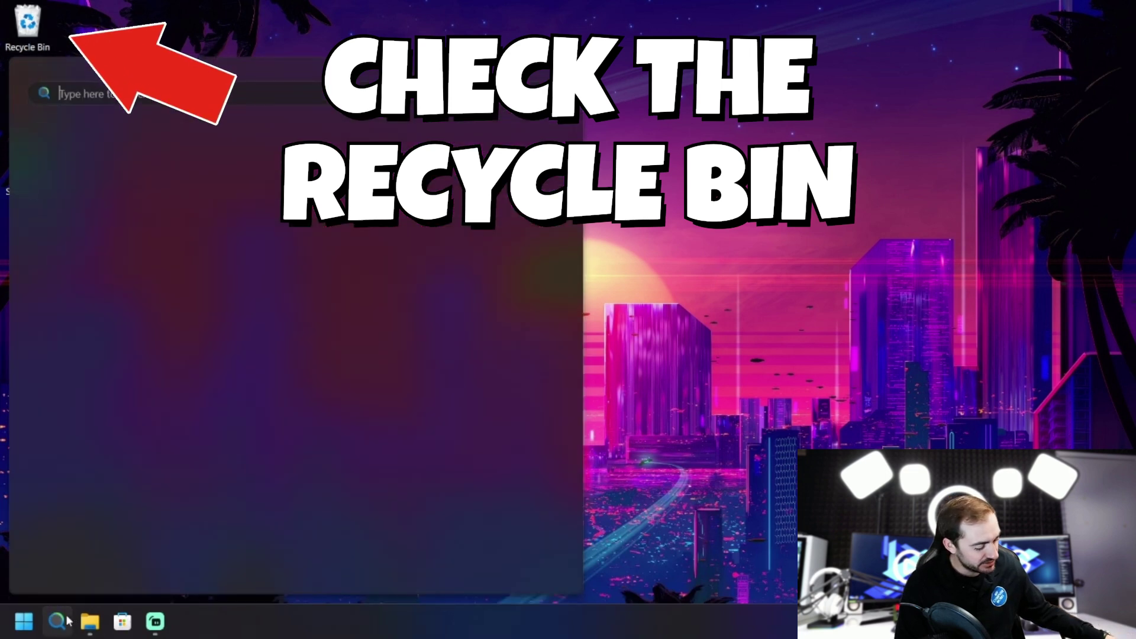
pyautogui.write('recycle bin')
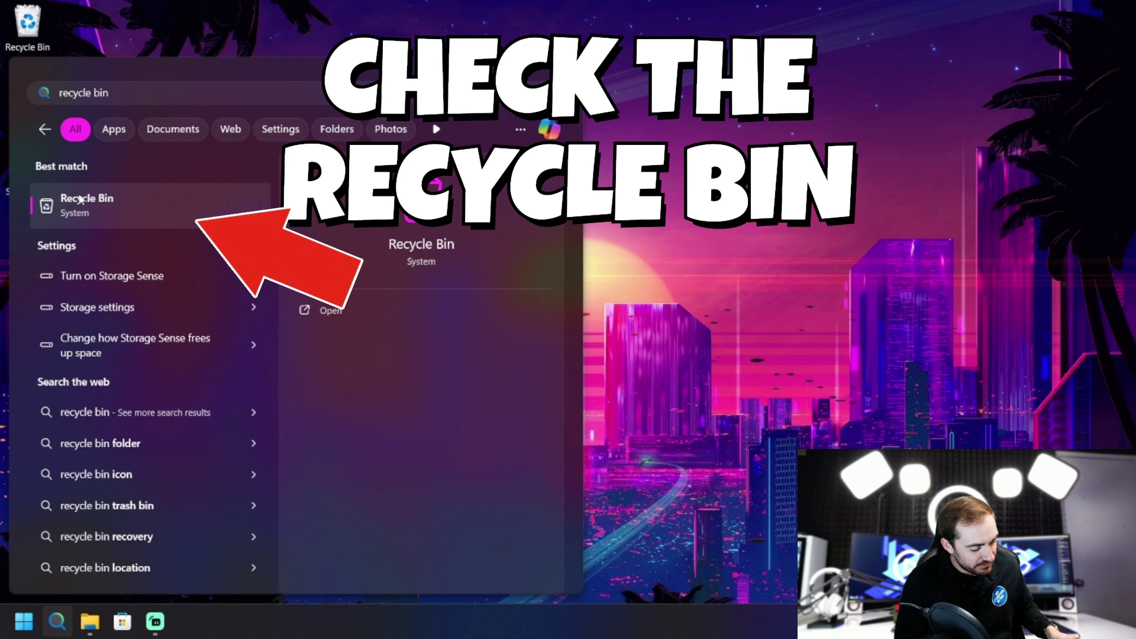
pyautogui.click(80, 200)
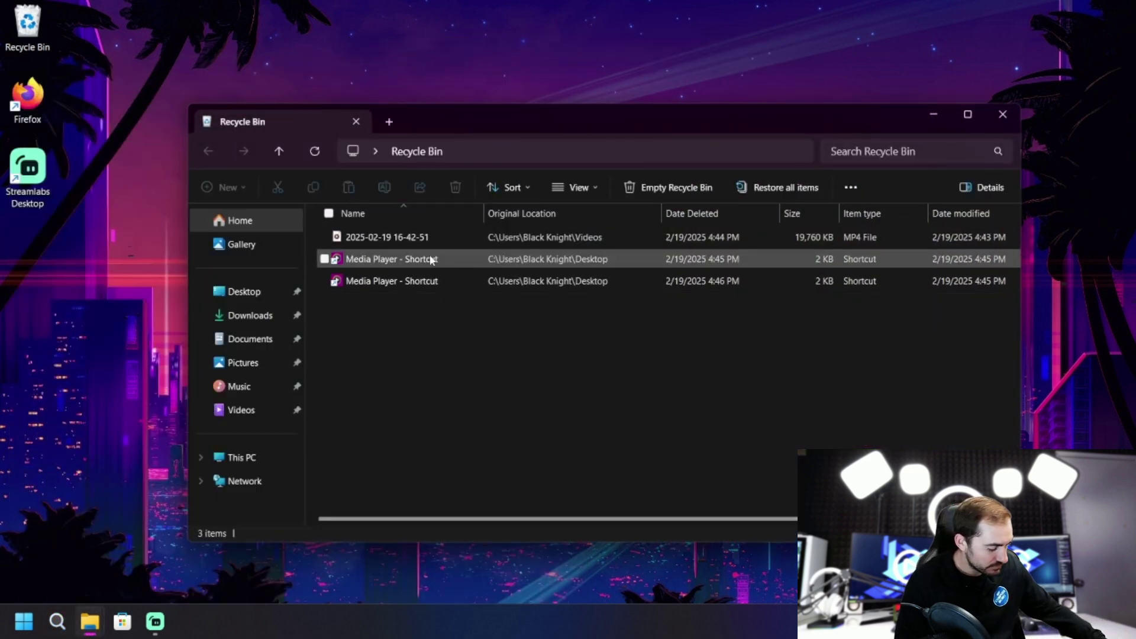
pyautogui.click(435, 287)
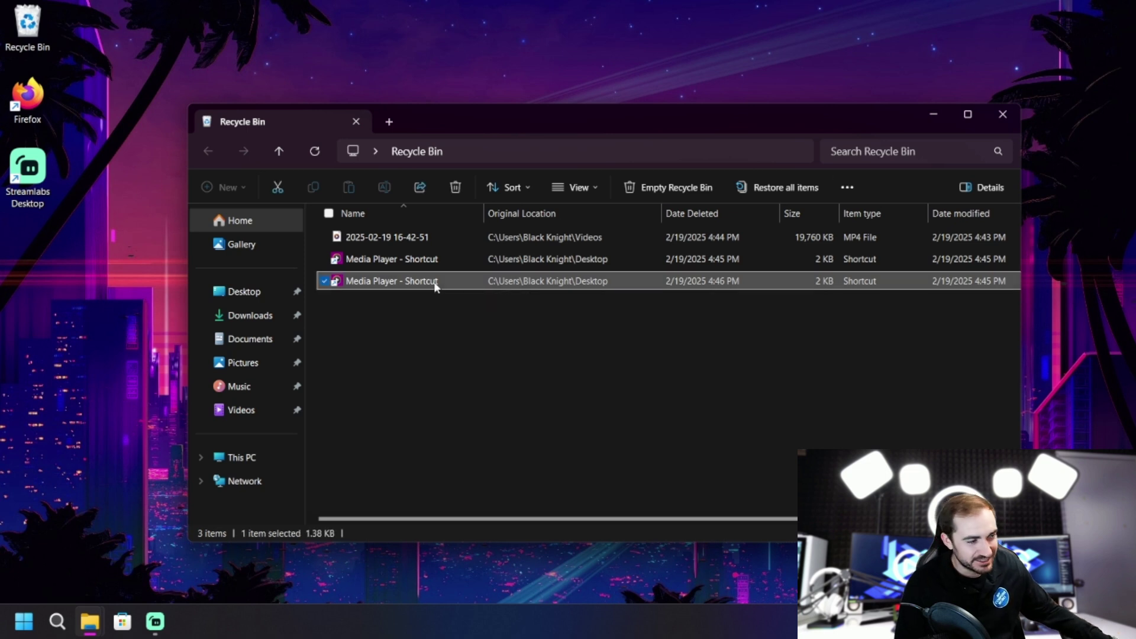
pyautogui.rightClick(435, 287)
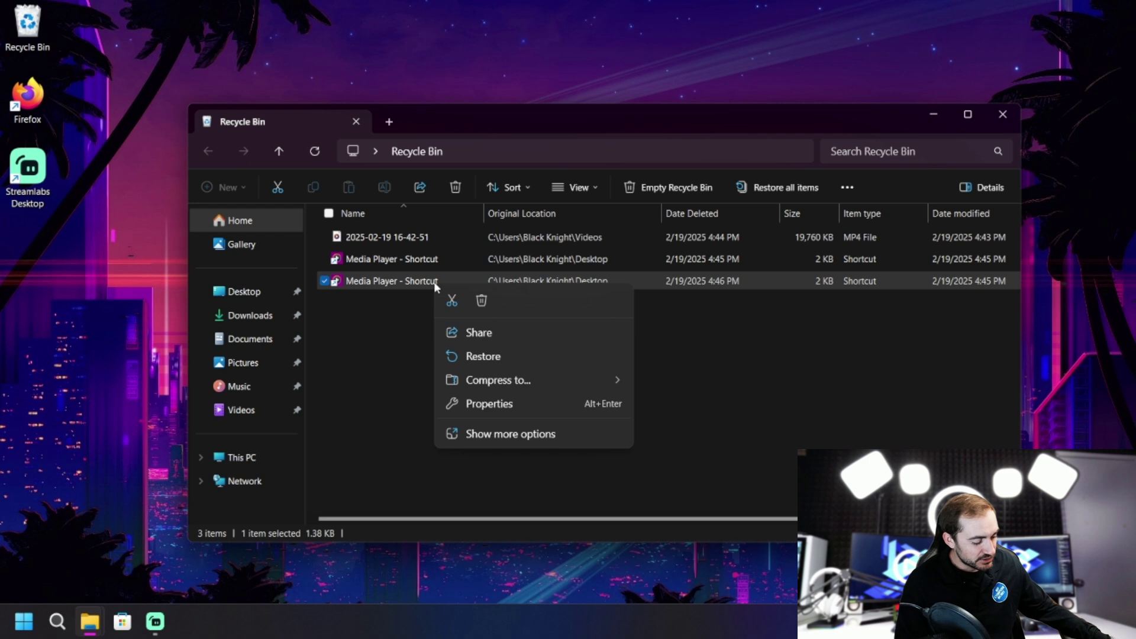
pyautogui.click(496, 356)
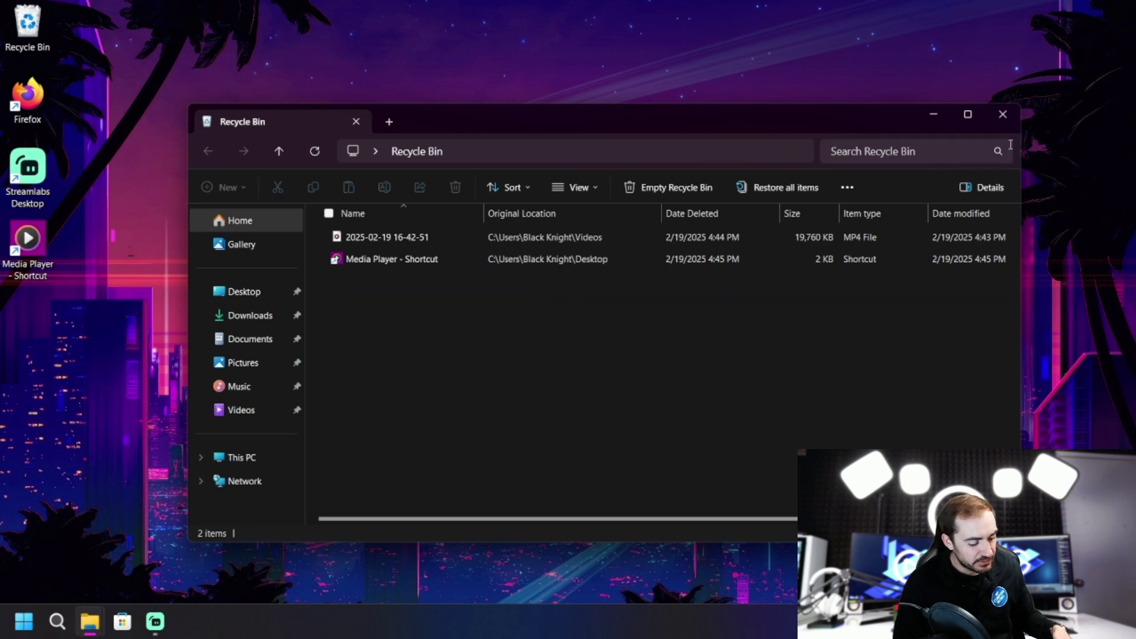
# - Close the Recycle Bin window, then select and deselect the restored Media Player shortcut
pyautogui.click(1003, 115)
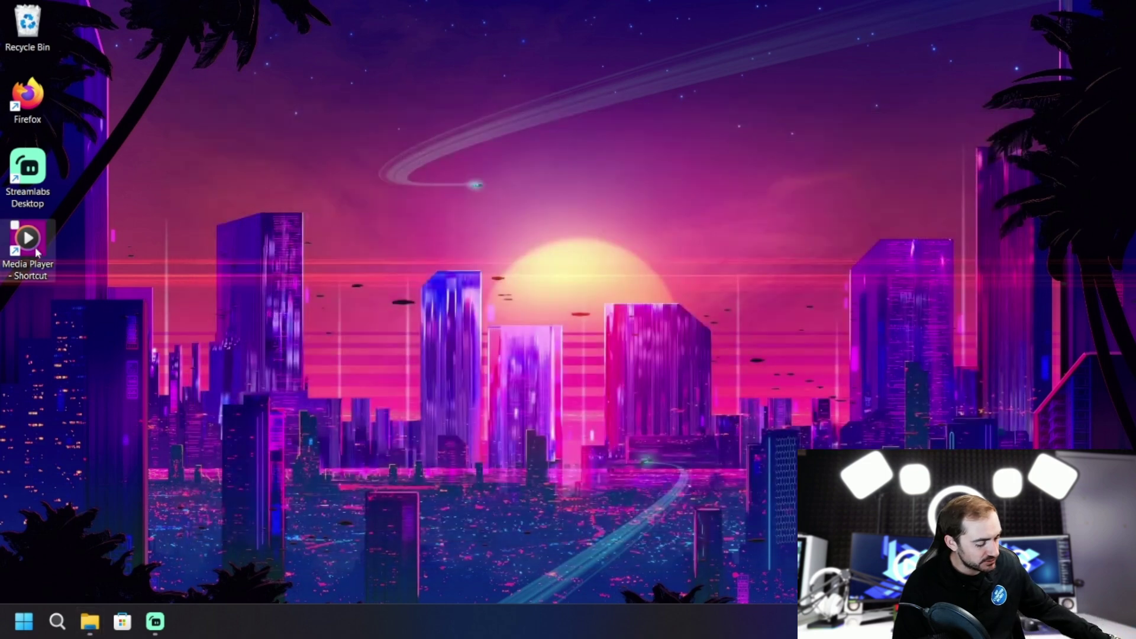
pyautogui.click(37, 252)
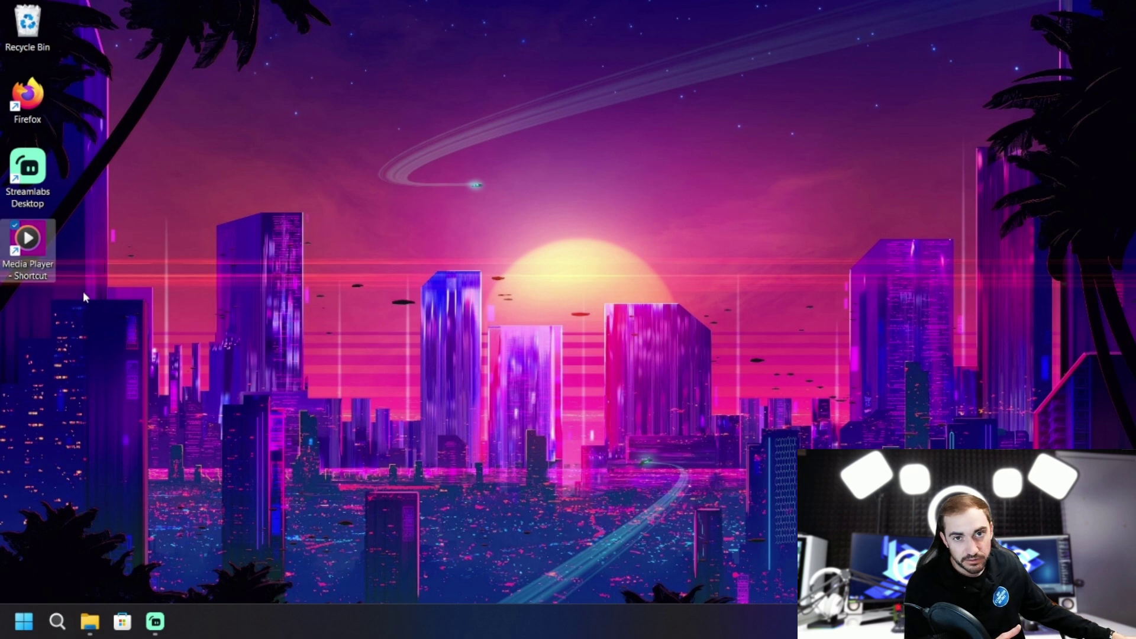
pyautogui.click(340, 455)
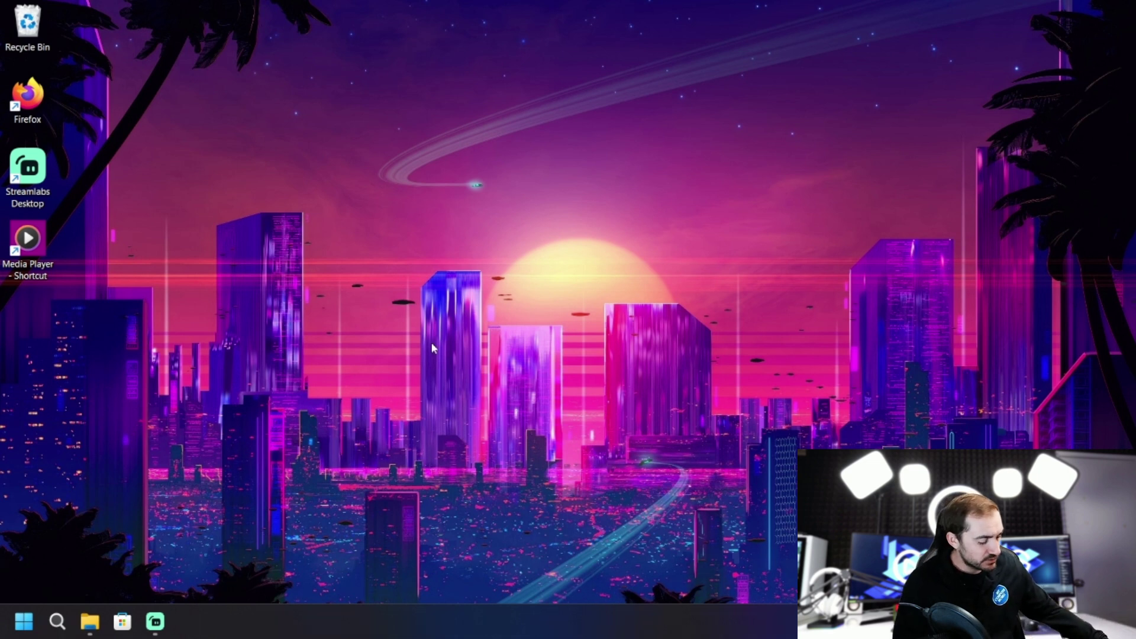
# - Turn off View > Show desktop icons so only the wallpaper and taskbar remain
pyautogui.rightClick(537, 190)
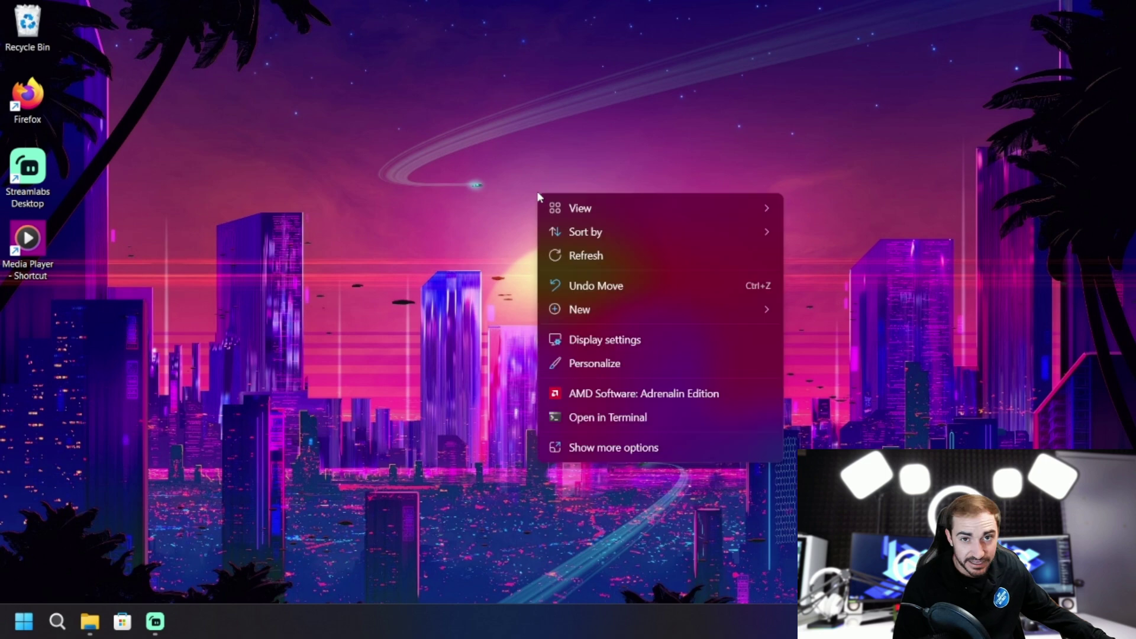
pyautogui.moveTo(583, 208)
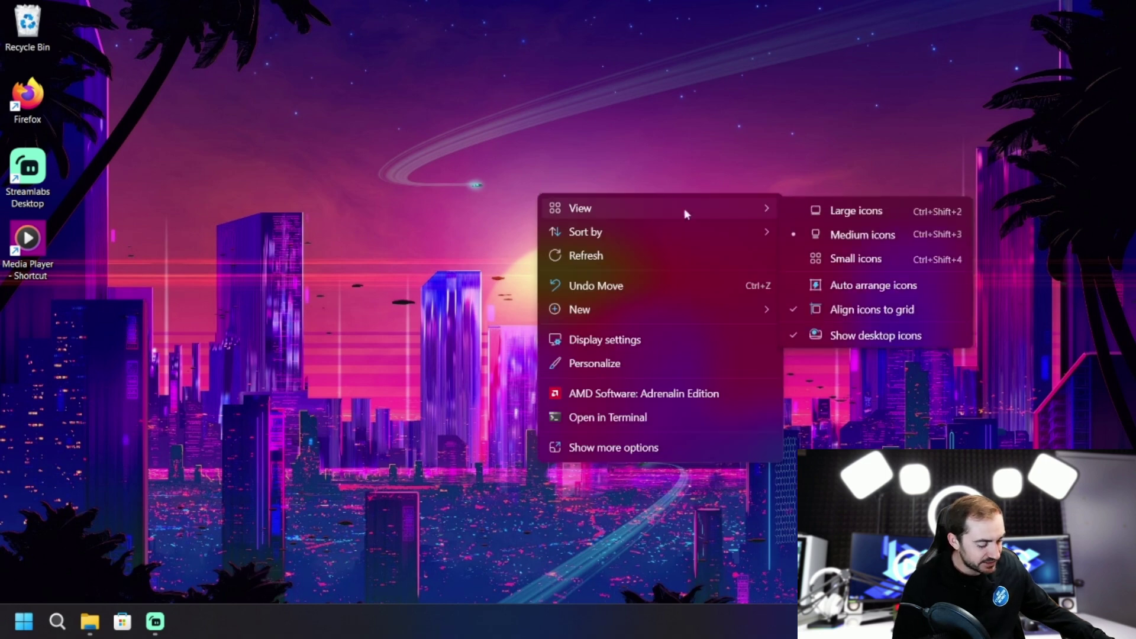
pyautogui.click(868, 337)
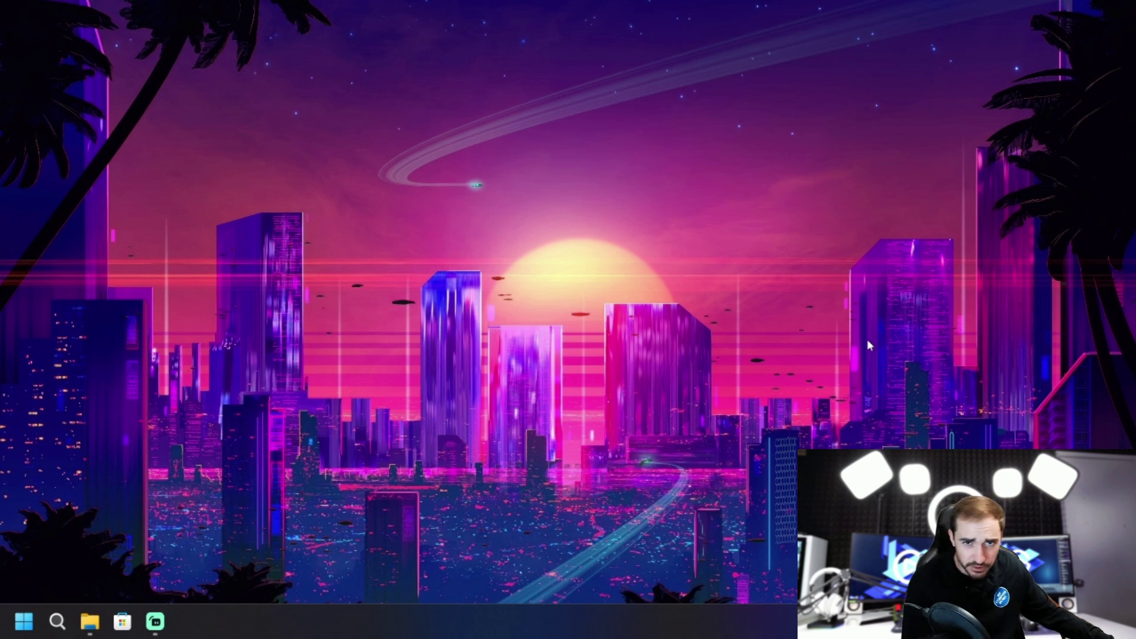
# - Turn View > Show desktop icons back on so all four shortcuts reappear
pyautogui.rightClick(566, 364)
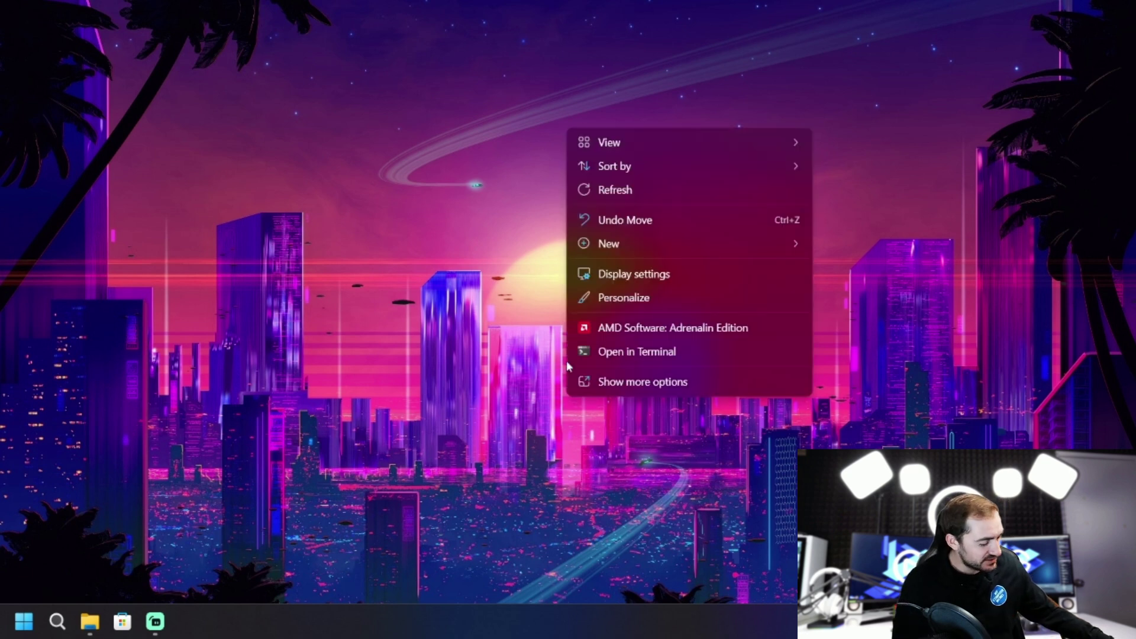
pyautogui.moveTo(694, 139)
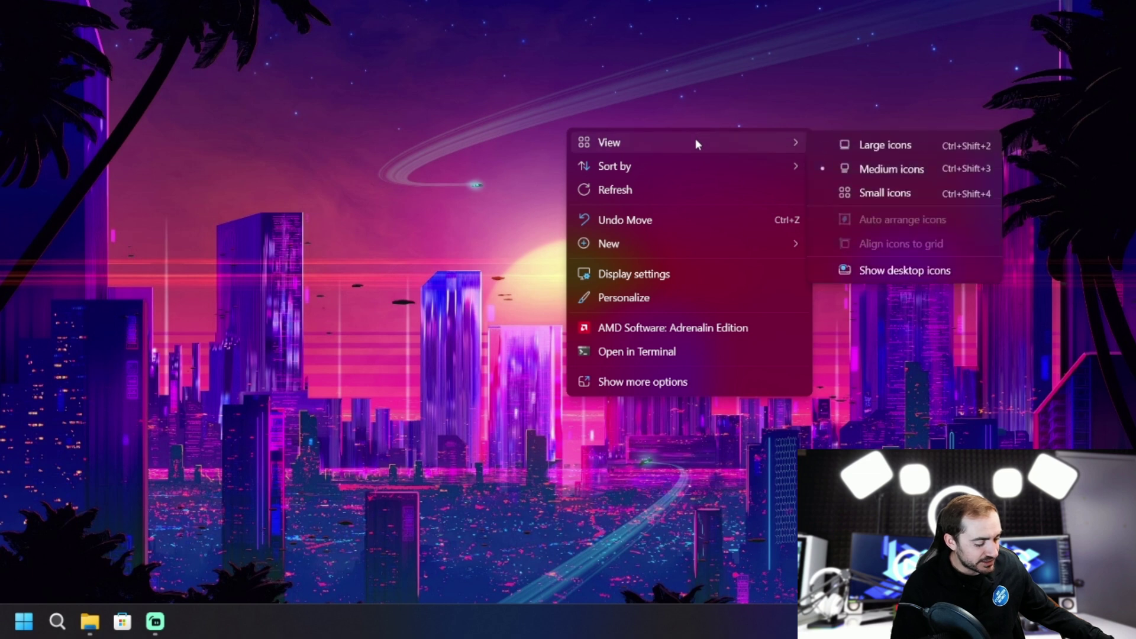
pyautogui.click(902, 272)
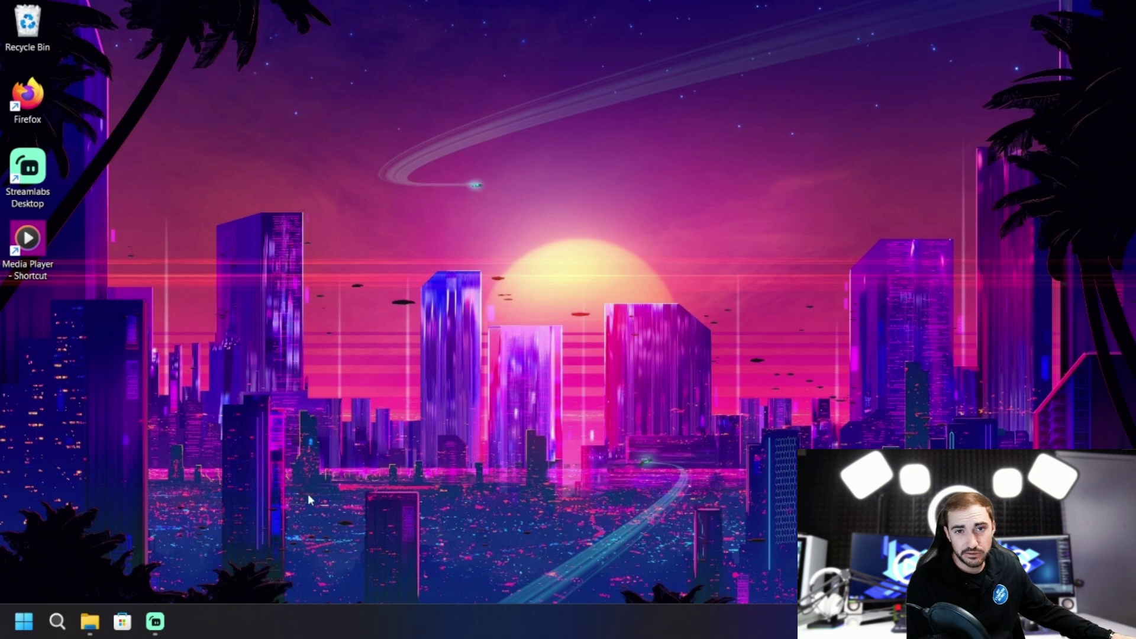
# - Restore and close the Videos Explorer window, then open a new Explorer window on Home with Win+E
pyautogui.moveTo(85, 624)
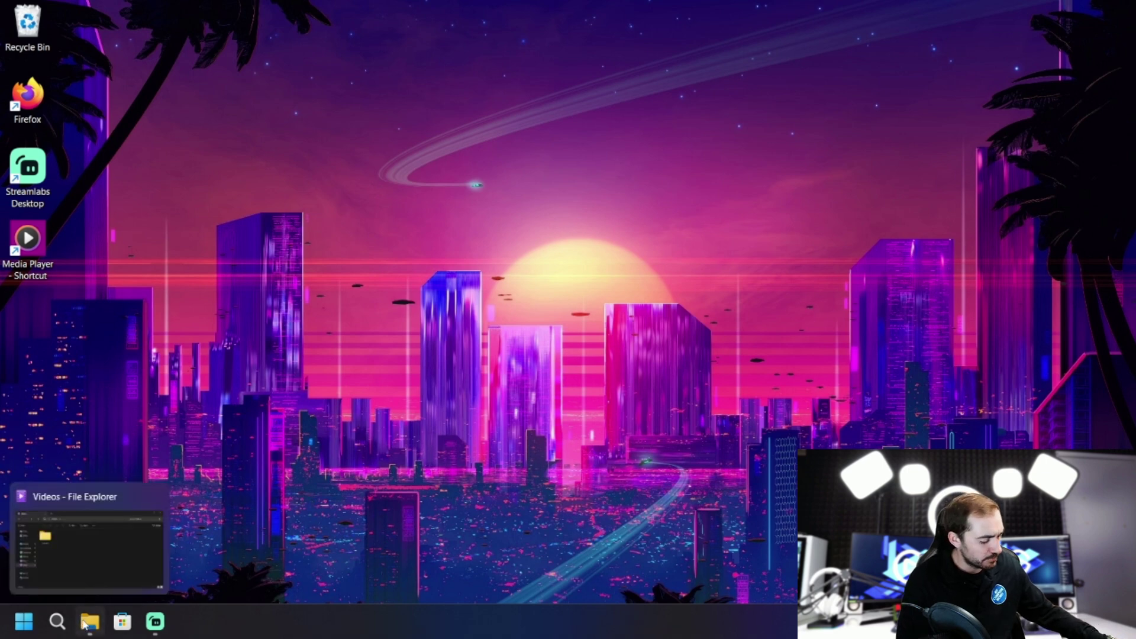
pyautogui.click(85, 622)
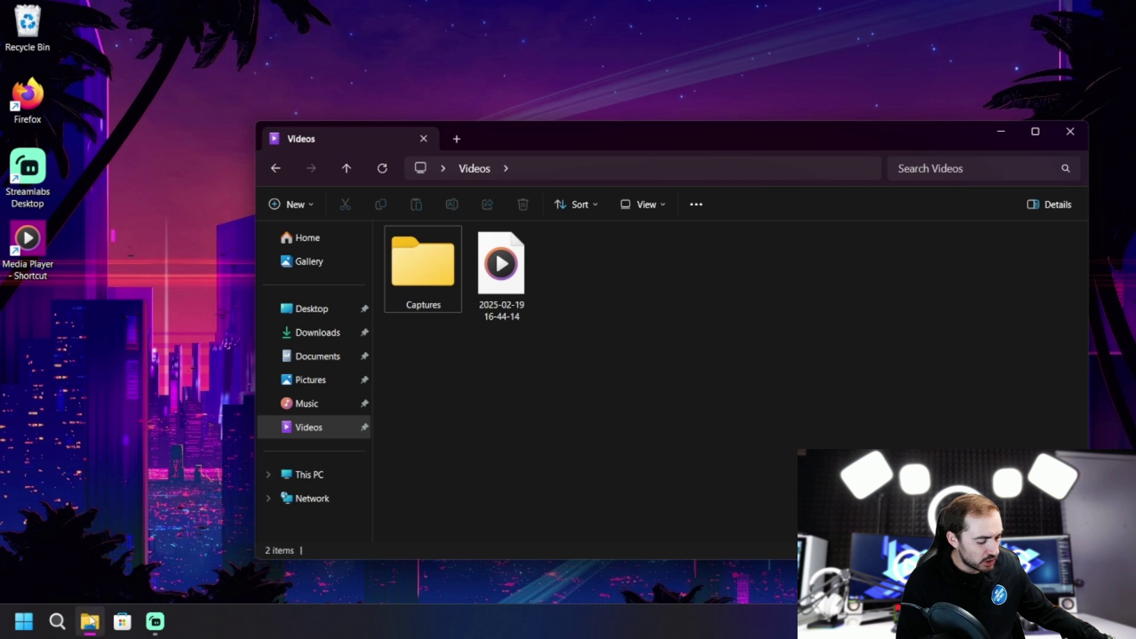
pyautogui.moveTo(90, 621)
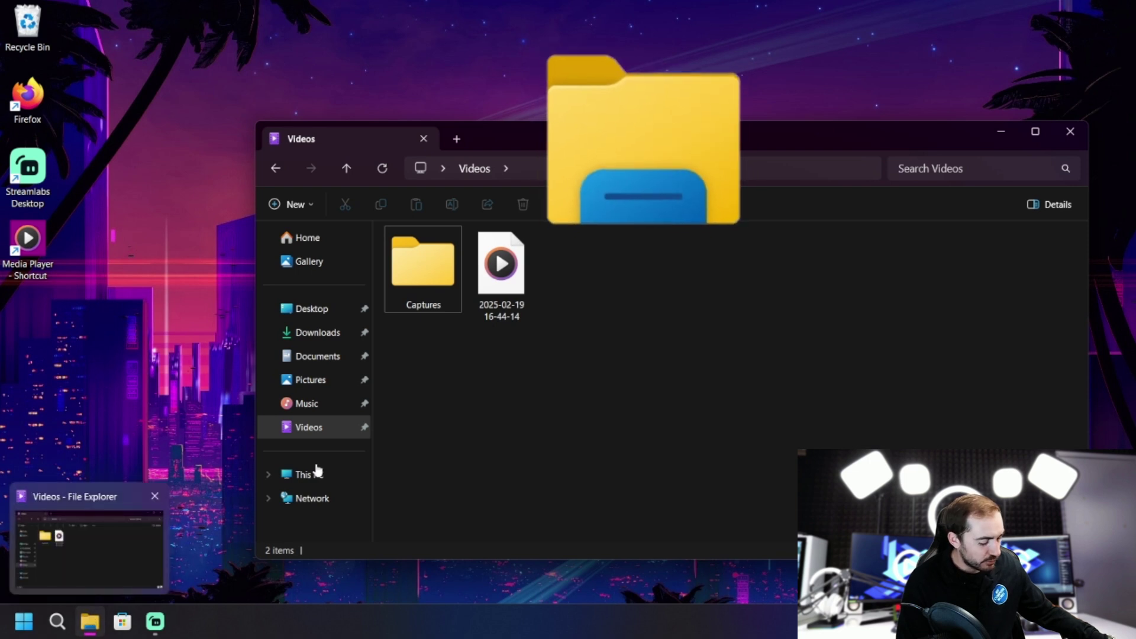
pyautogui.click(1059, 132)
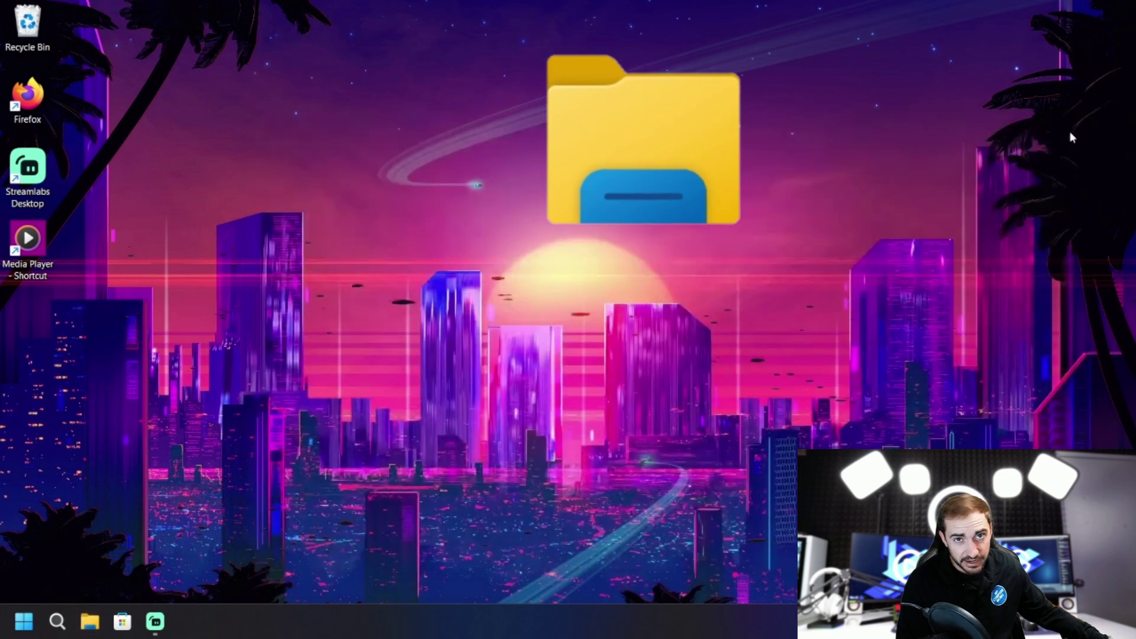
pyautogui.press('super+e')
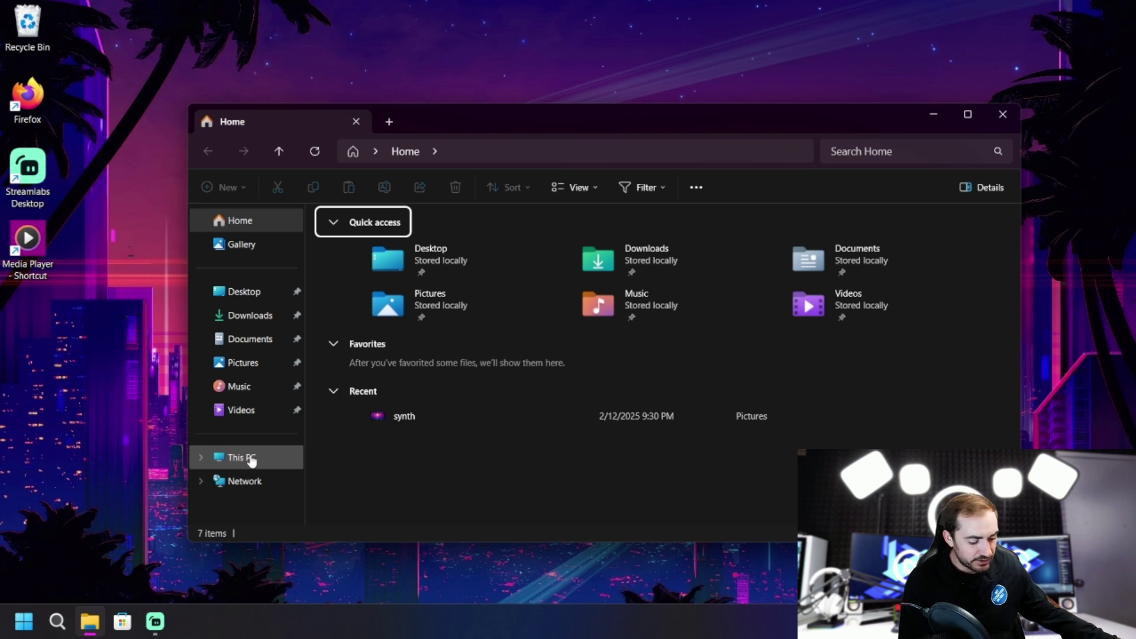
# - Browse This PC > Local Disk (C:) > Users into the current user's profile folder containing AppData
pyautogui.click(251, 461)
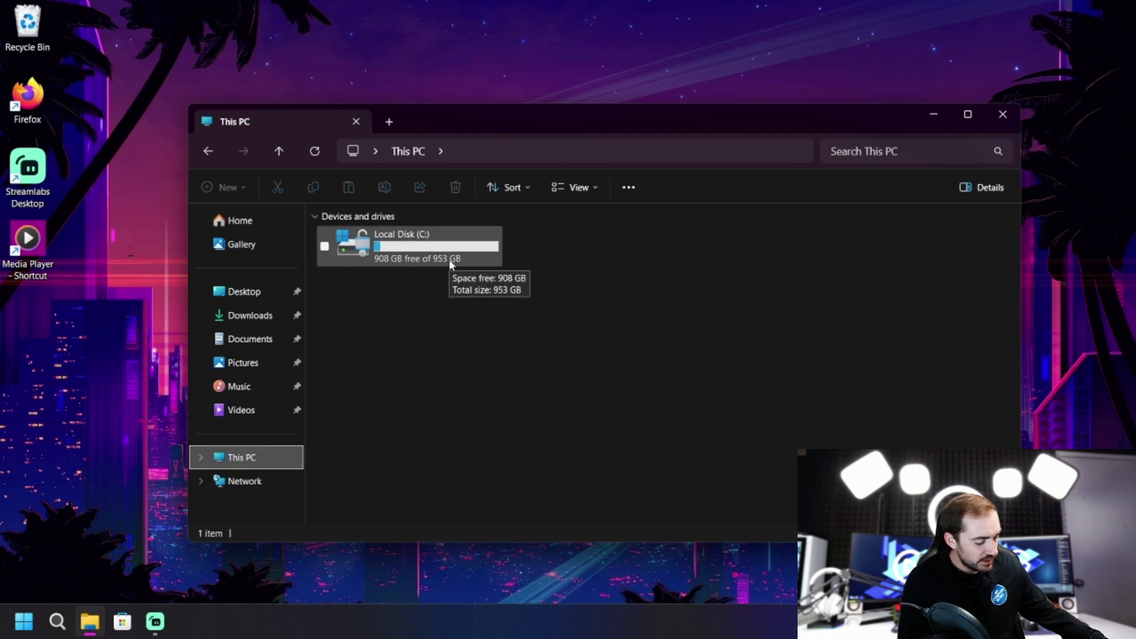
pyautogui.doubleClick(451, 263)
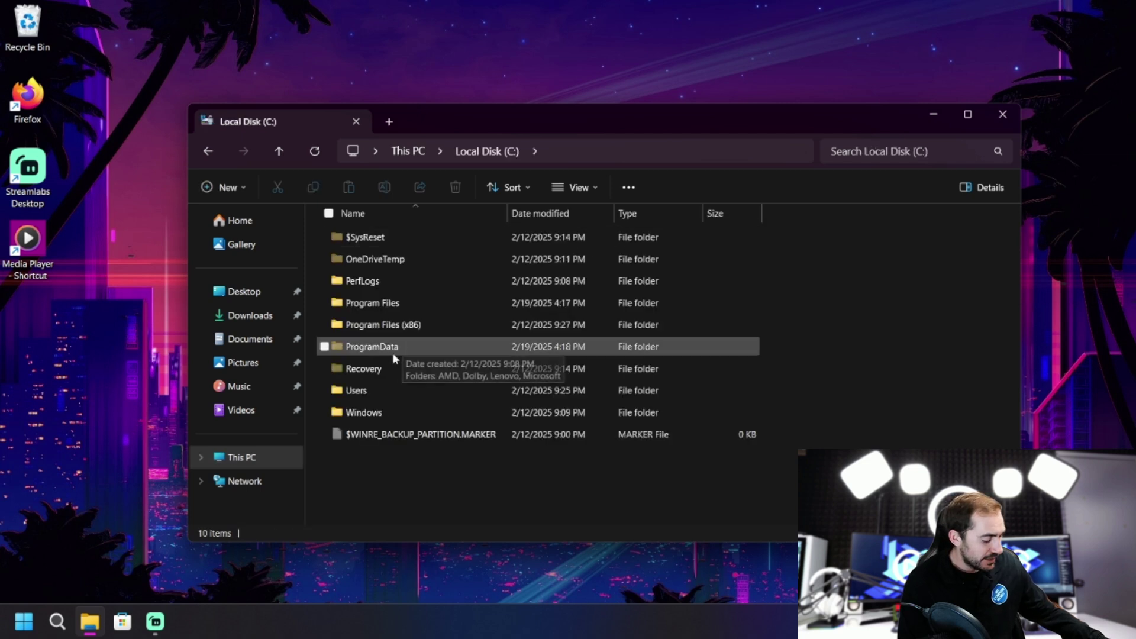
pyautogui.doubleClick(370, 400)
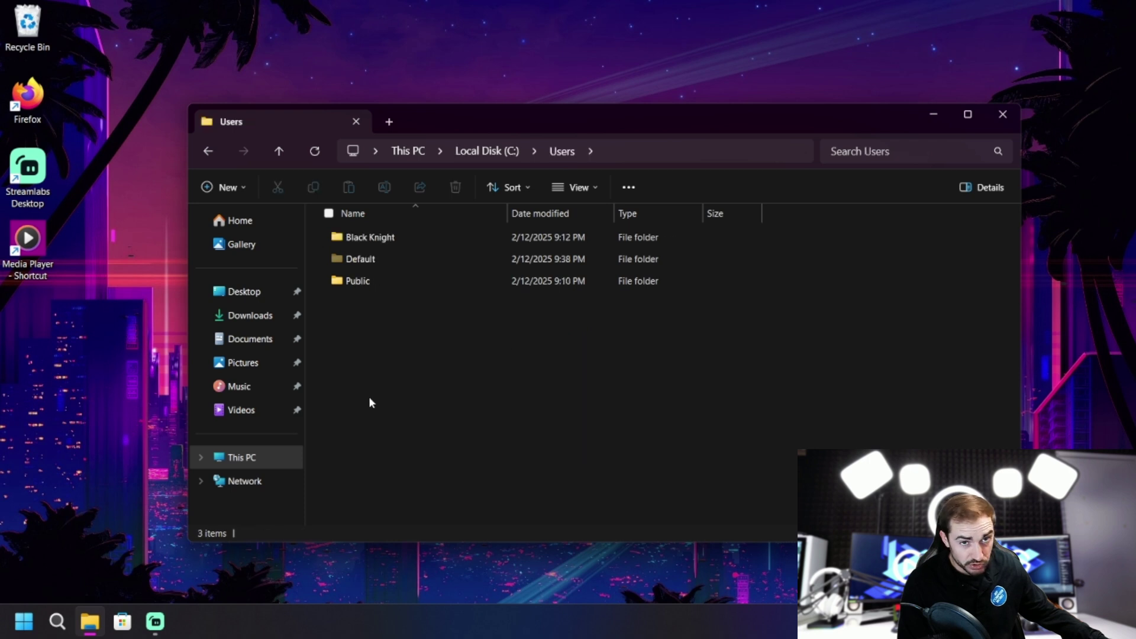
pyautogui.doubleClick(379, 247)
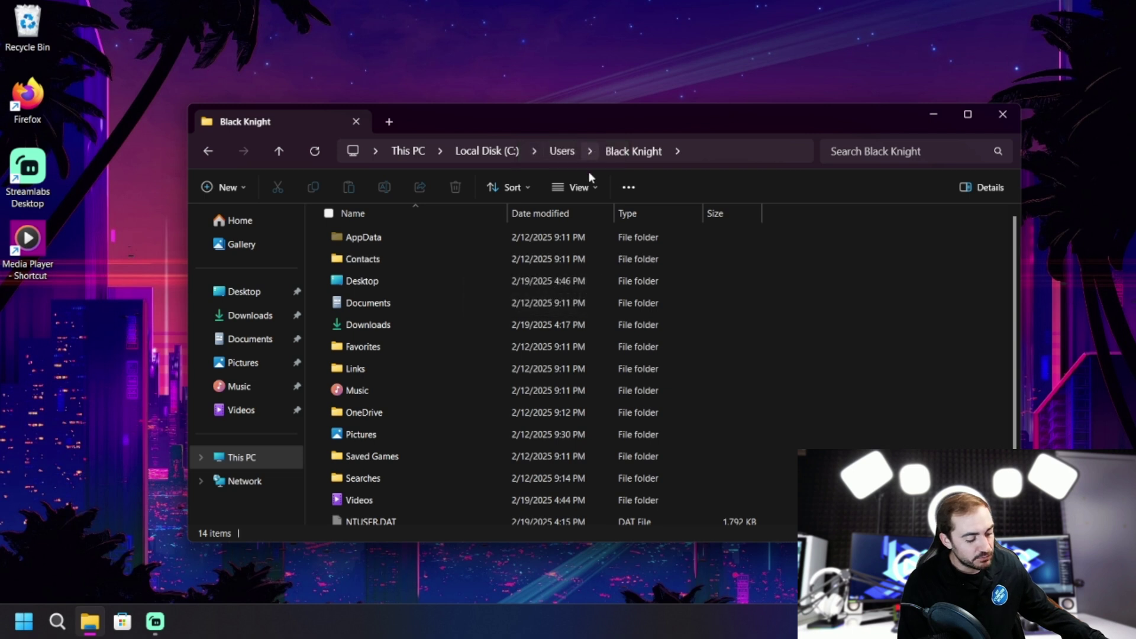
# - Turn Hidden items off, then back on, so AppData and NTUSER.DAT are listed
pyautogui.click(580, 194)
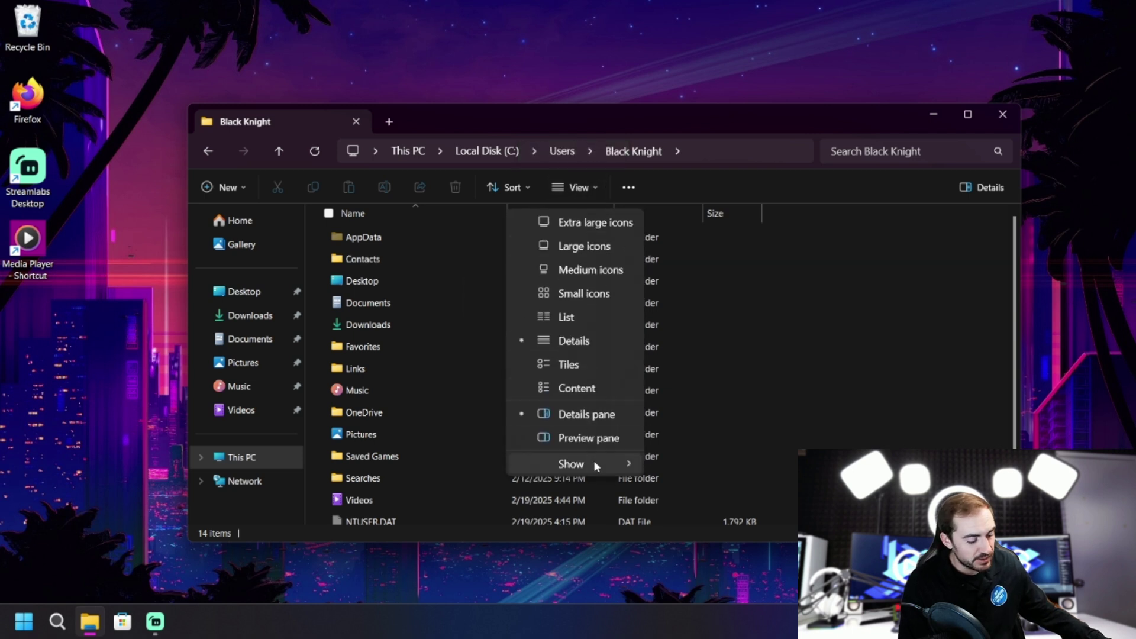
pyautogui.moveTo(594, 460)
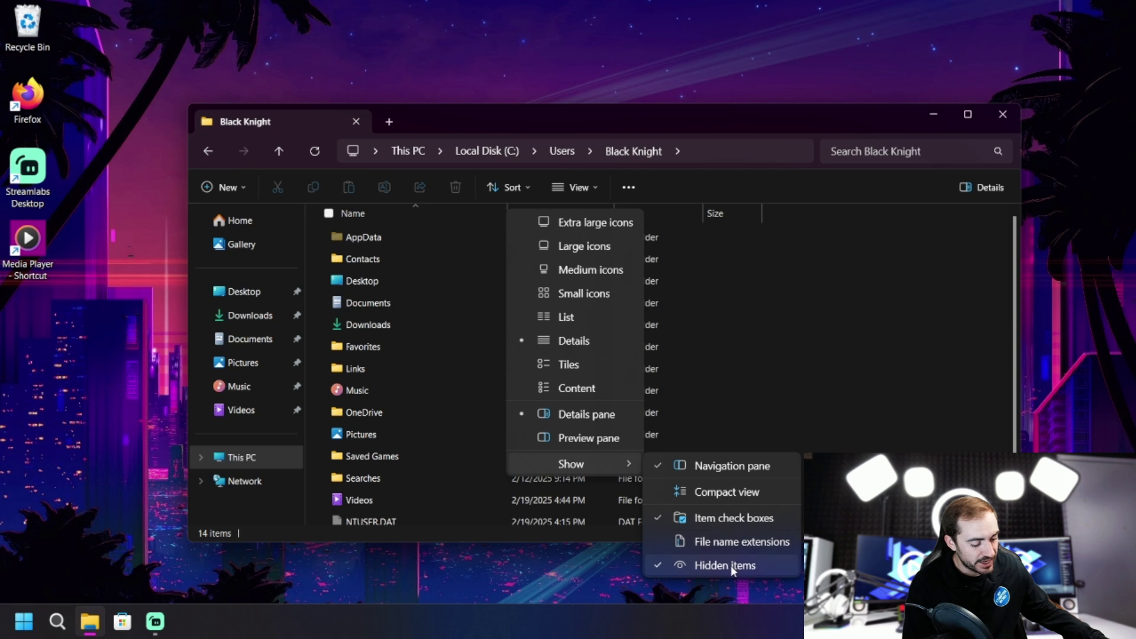
pyautogui.click(591, 197)
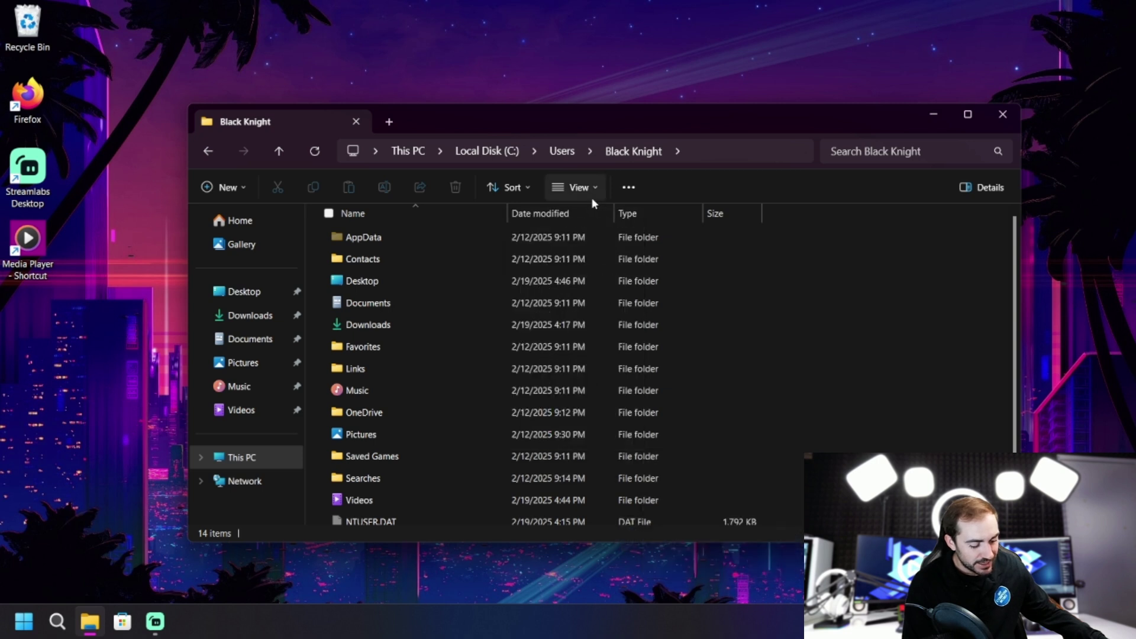
pyautogui.click(591, 192)
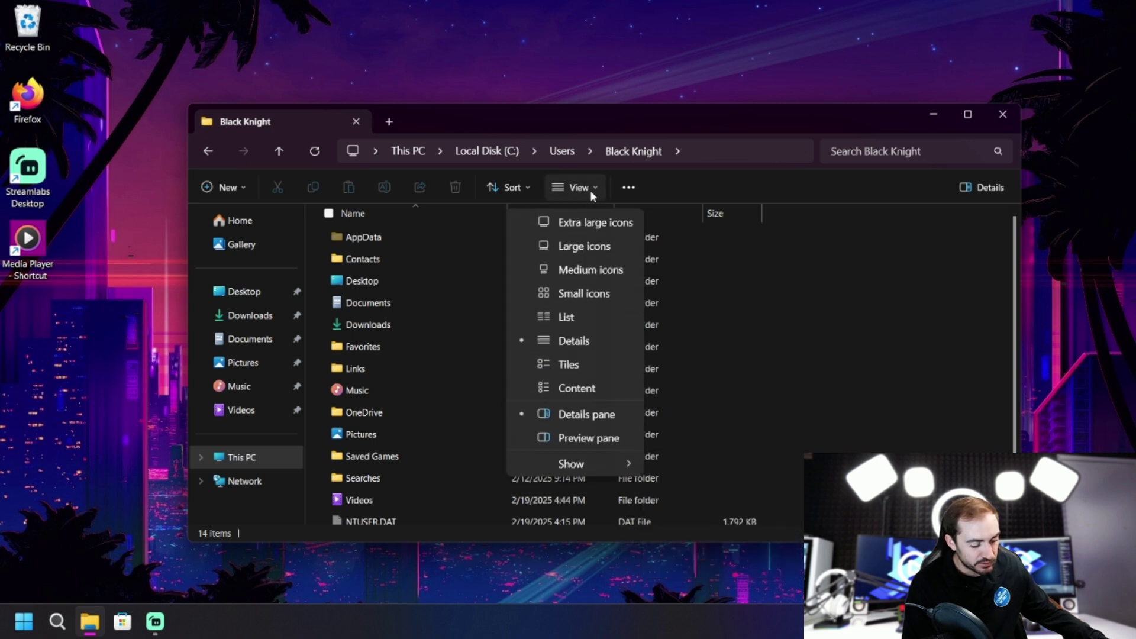
pyautogui.moveTo(613, 458)
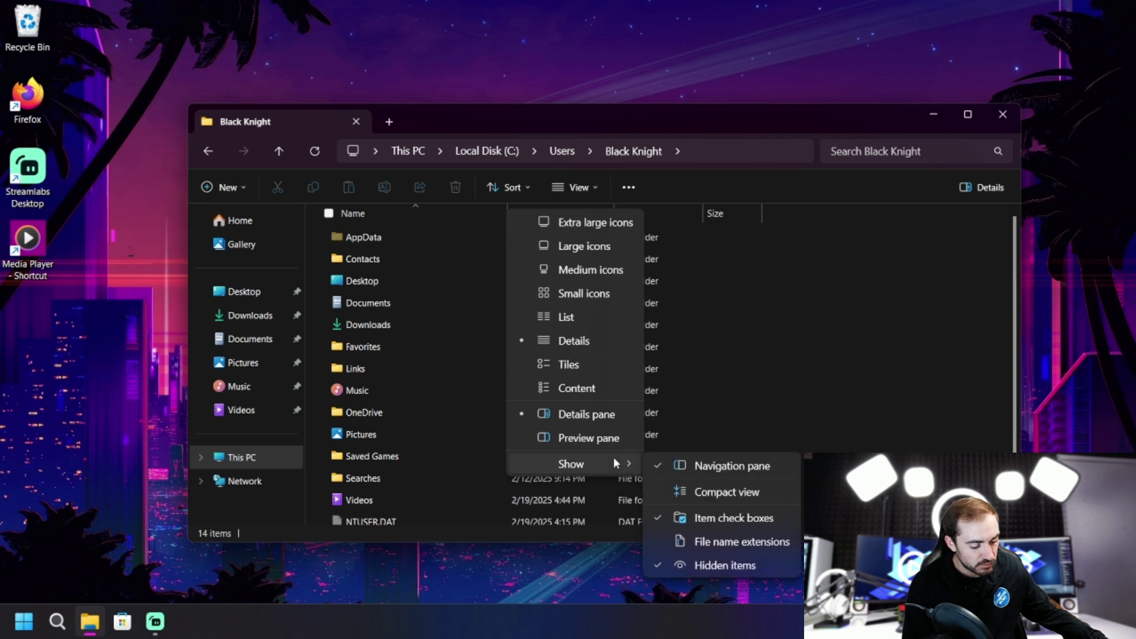
pyautogui.click(706, 565)
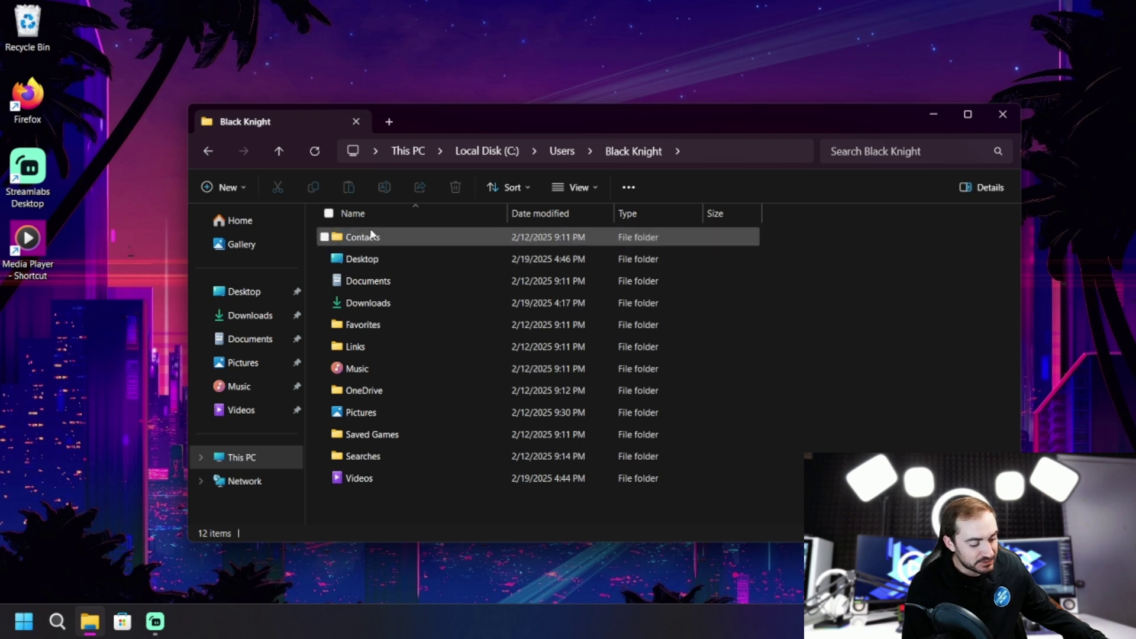
pyautogui.click(572, 188)
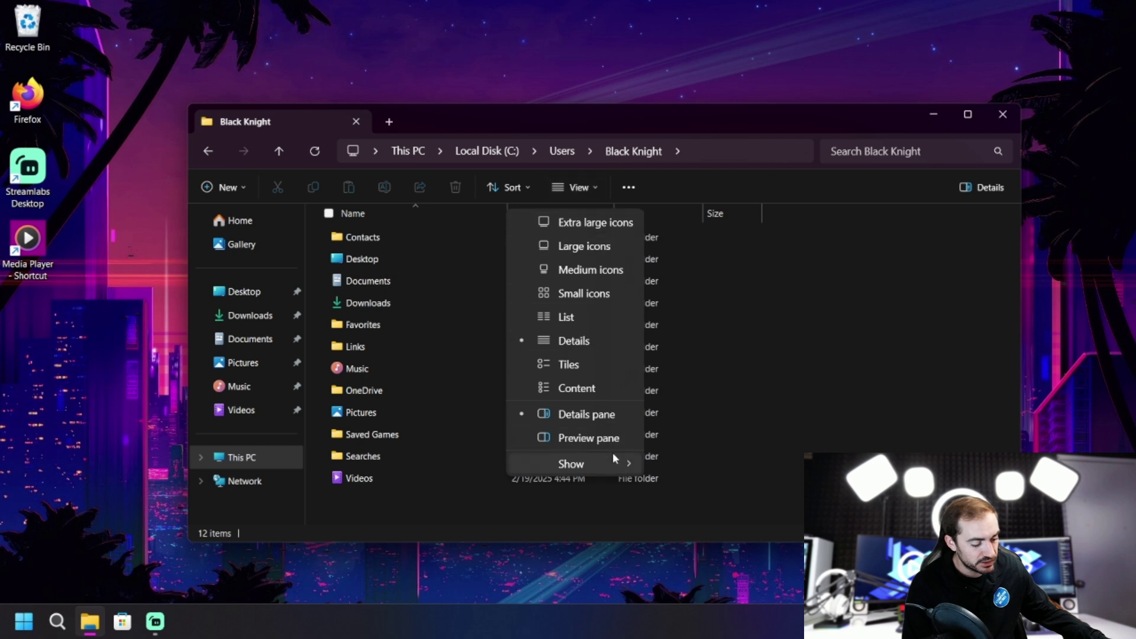
pyautogui.moveTo(614, 460)
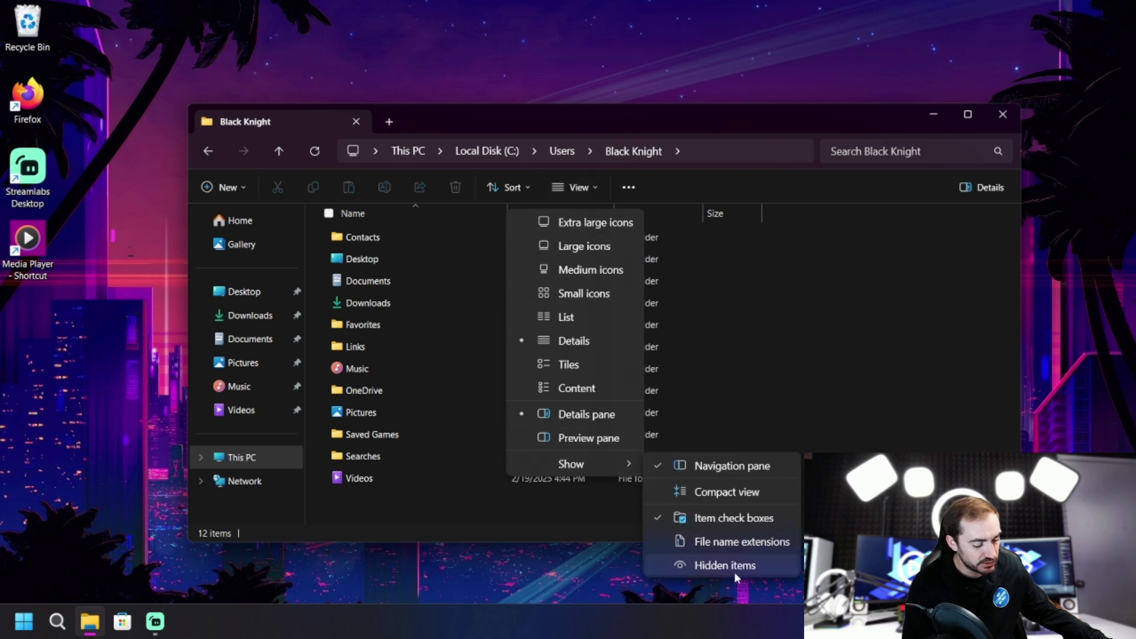
pyautogui.click(736, 568)
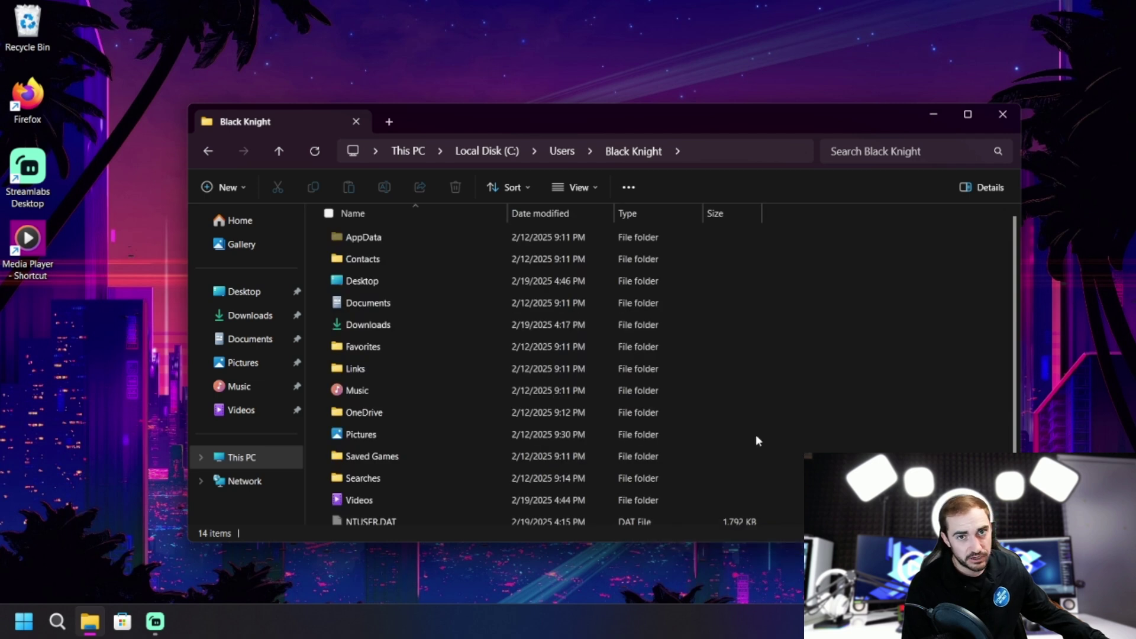
# - Go into AppData > Local and select the 17 KB IconCache file
pyautogui.doubleClick(387, 244)
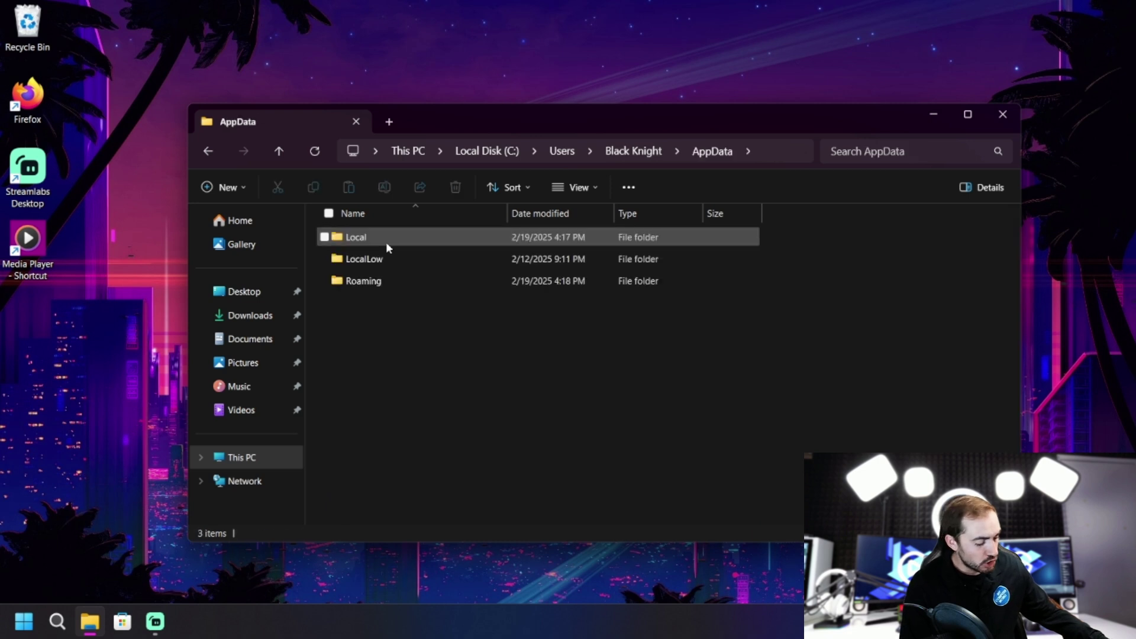
pyautogui.doubleClick(386, 243)
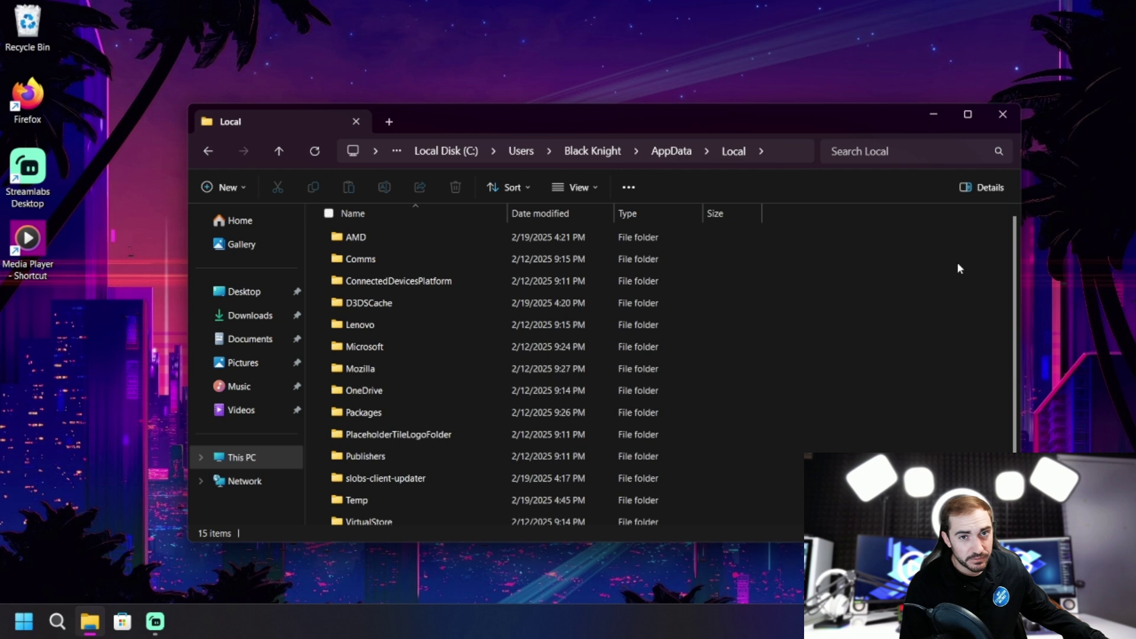
pyautogui.scroll(-1, 1014, 267)
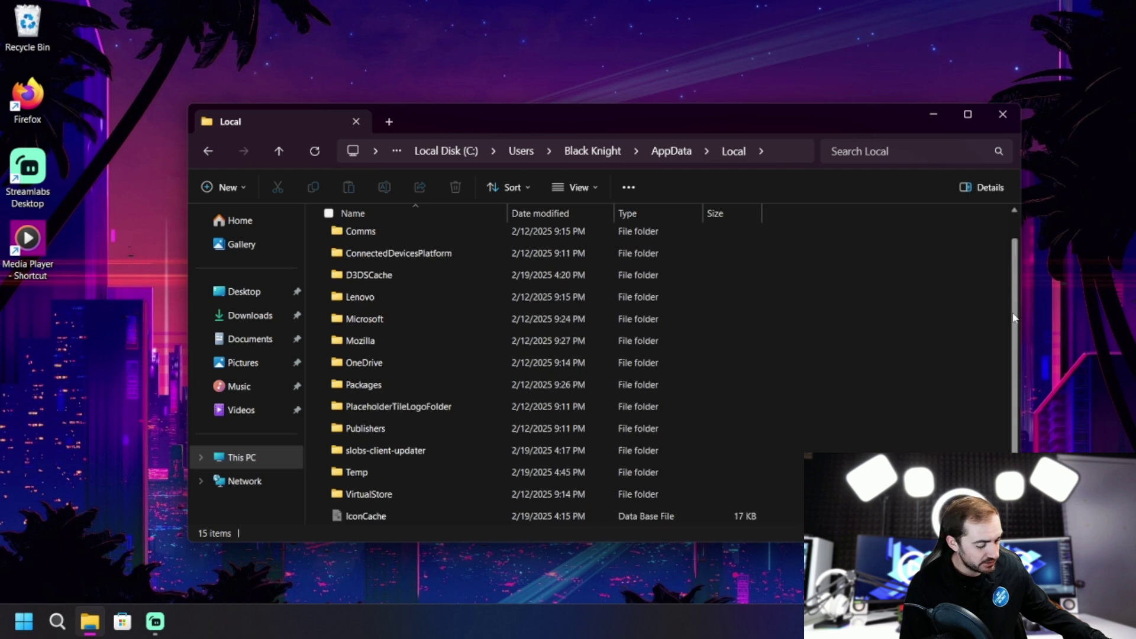
pyautogui.click(350, 520)
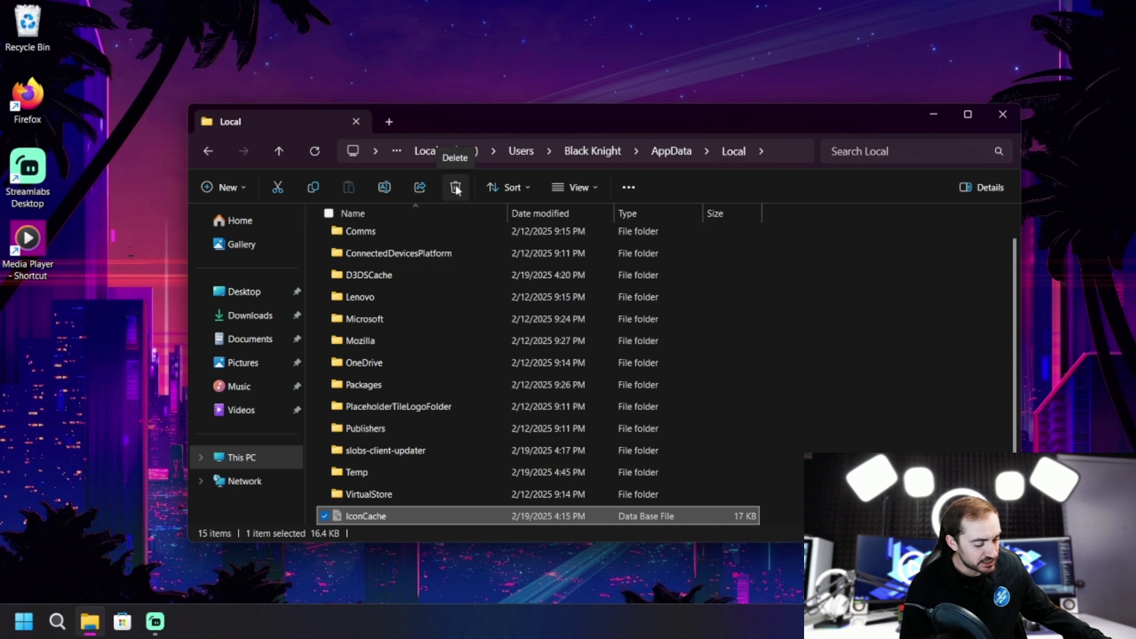
# - View IconCache's full context menu under Show more options, then close it
pyautogui.rightClick(398, 515)
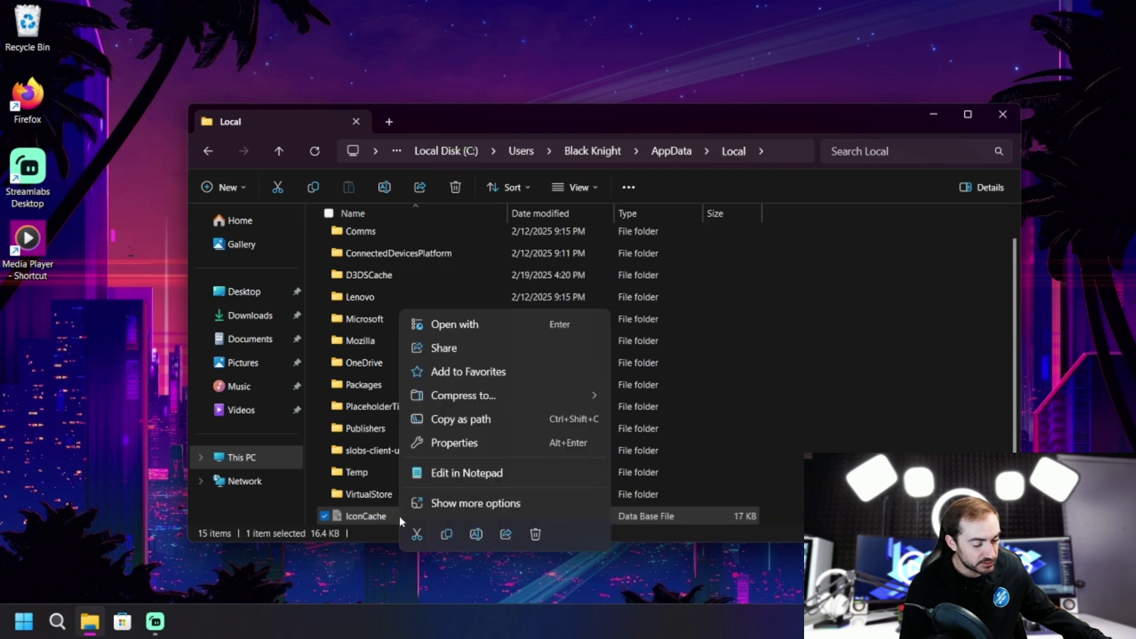
pyautogui.click(457, 508)
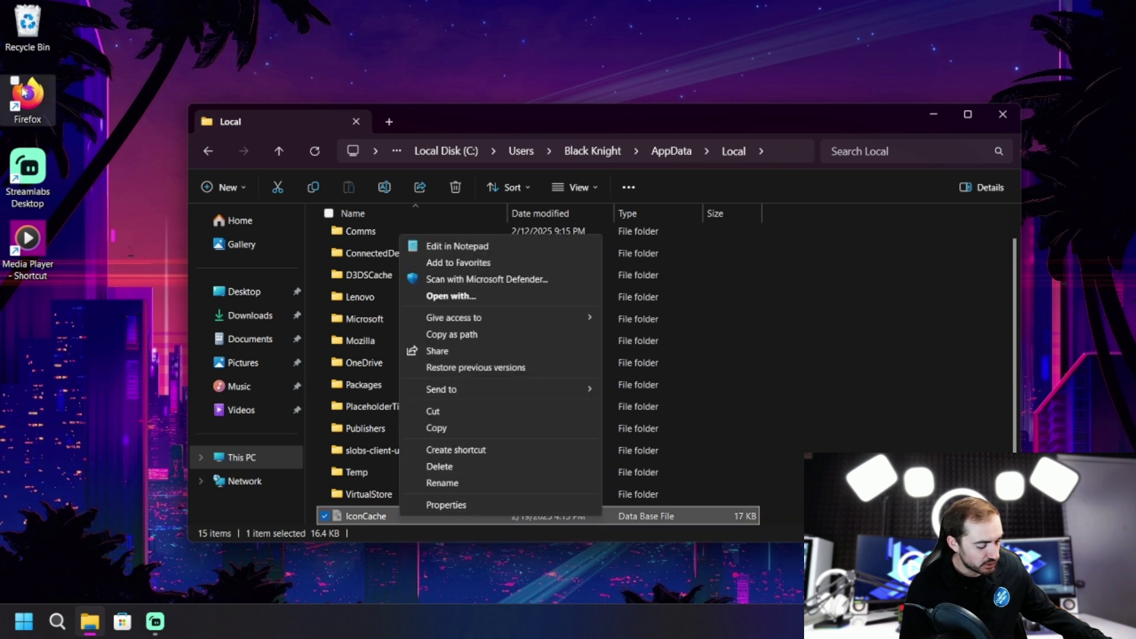
pyautogui.click(275, 114)
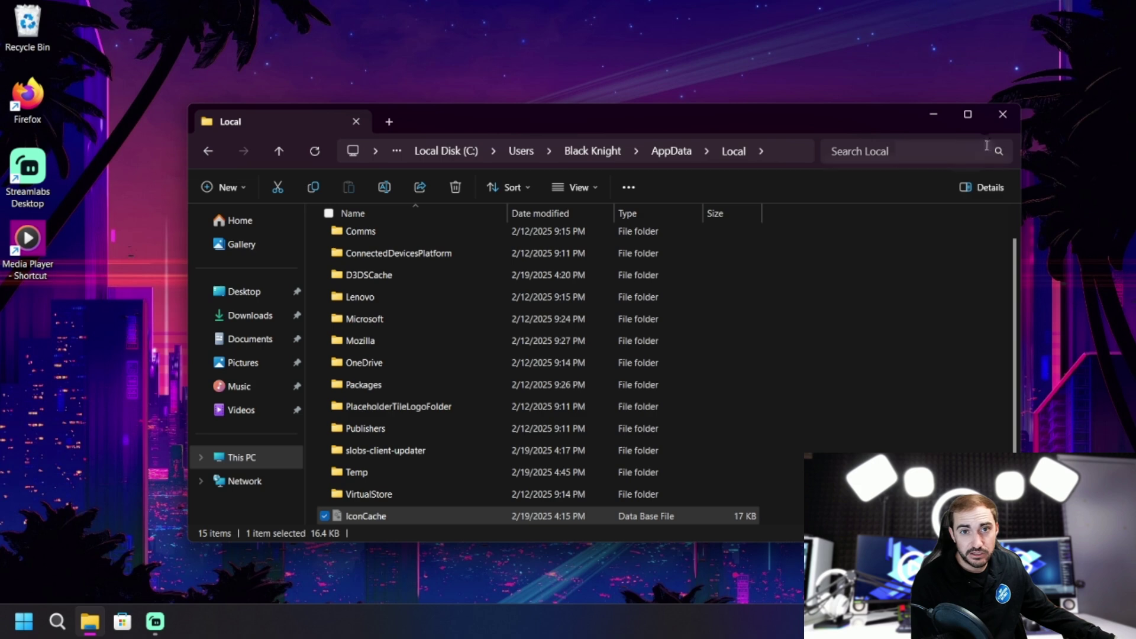
# - Close File Explorer and search 'command' to run Command Prompt as administrator
pyautogui.click(1014, 118)
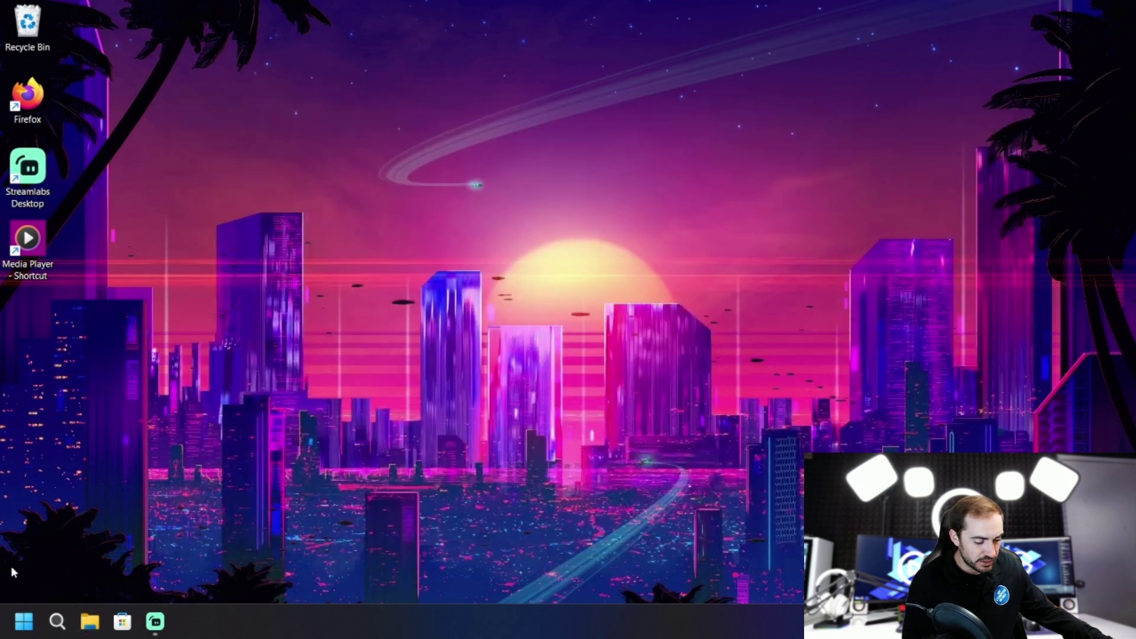
pyautogui.click(66, 623)
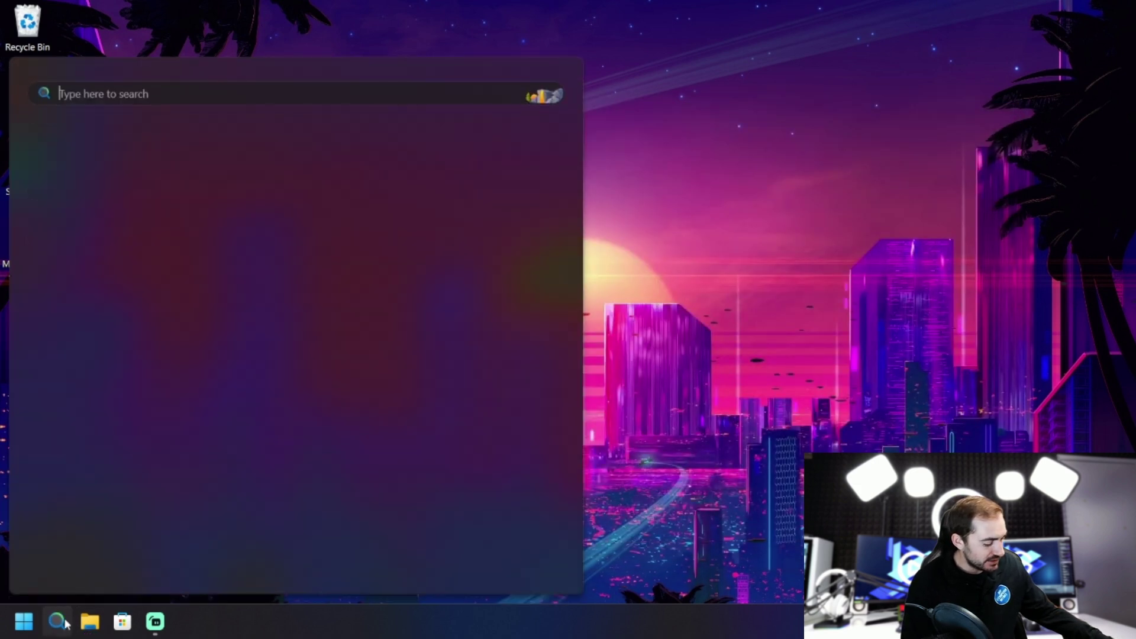
pyautogui.write('command')
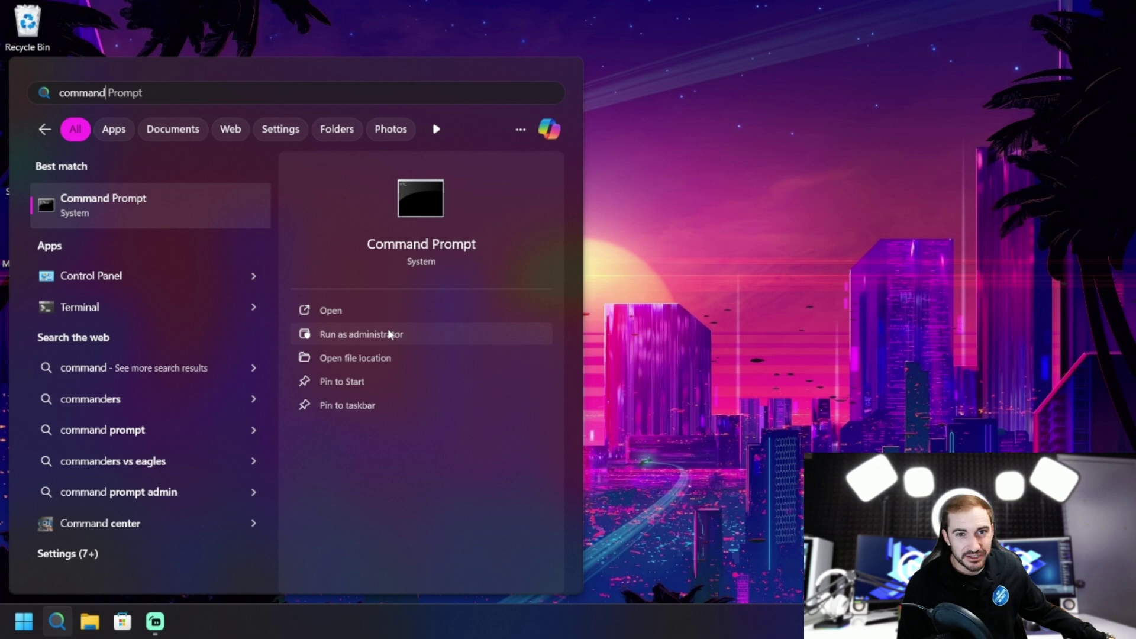
pyautogui.click(735, 344)
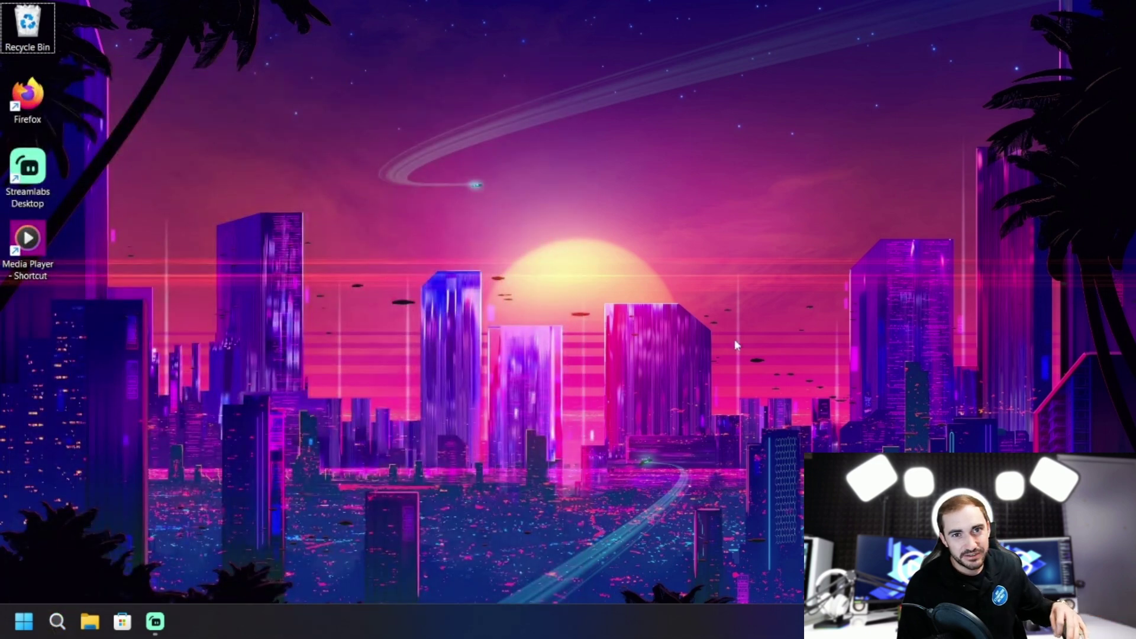
# - Run shell:appsfolder and launch Command Prompt as administrator from the Applications folder
pyautogui.press('super+r')
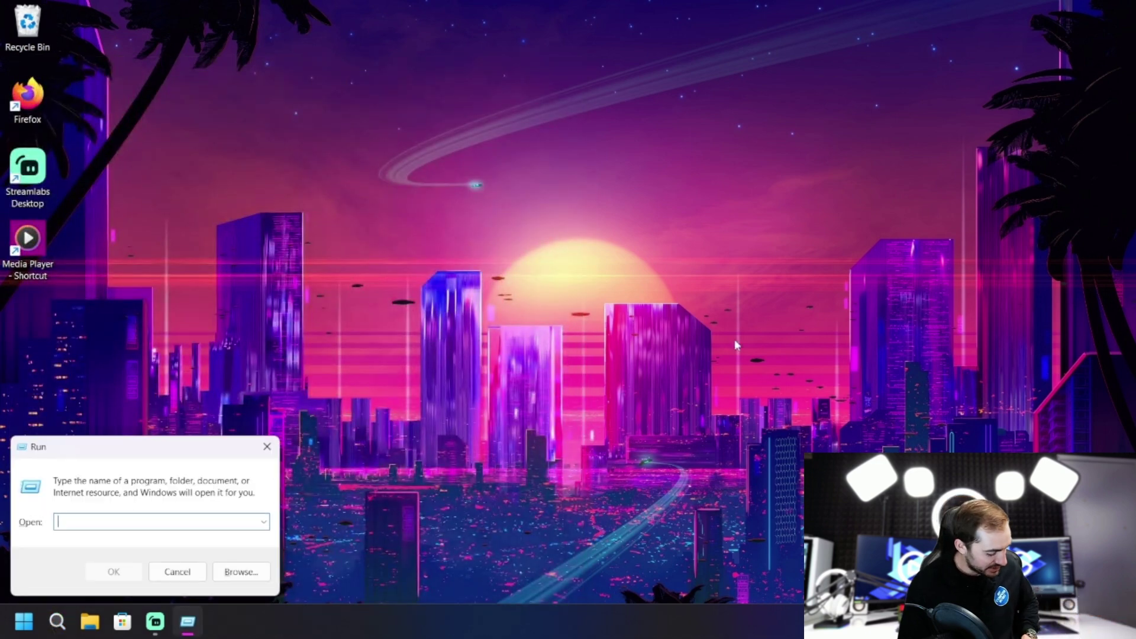
pyautogui.write('ll:')
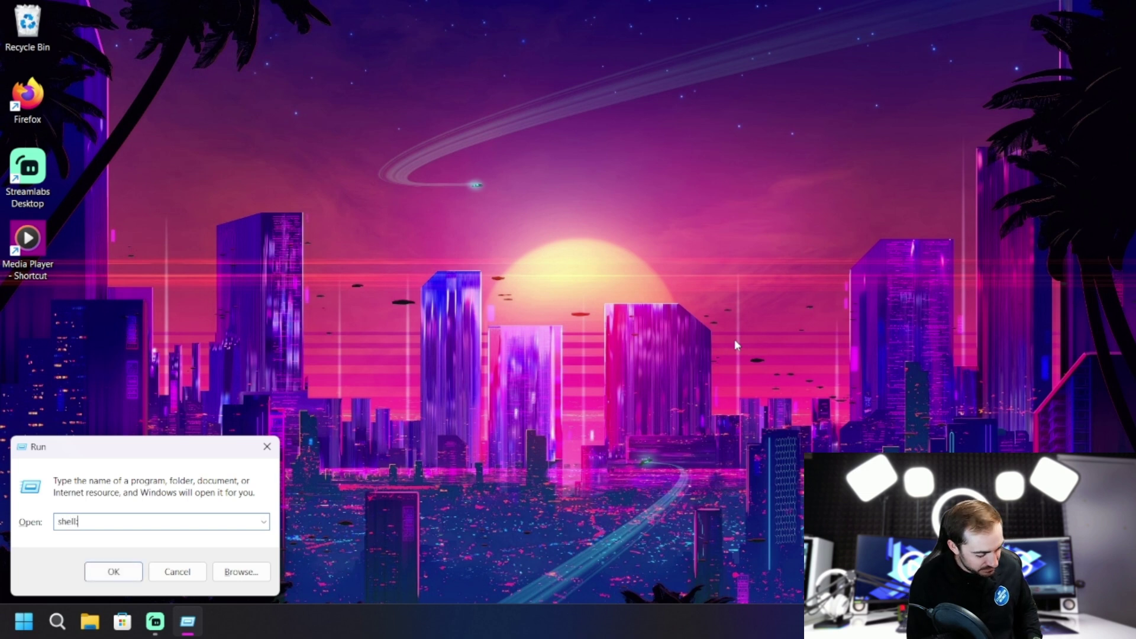
pyautogui.write('appsfolder')
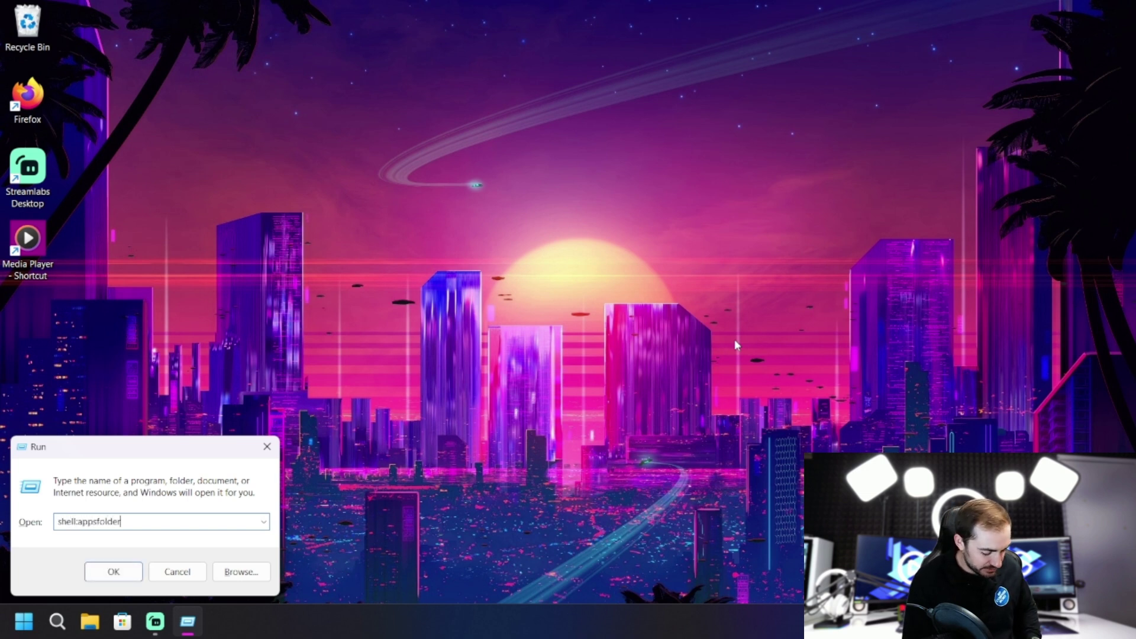
pyautogui.press('Return')
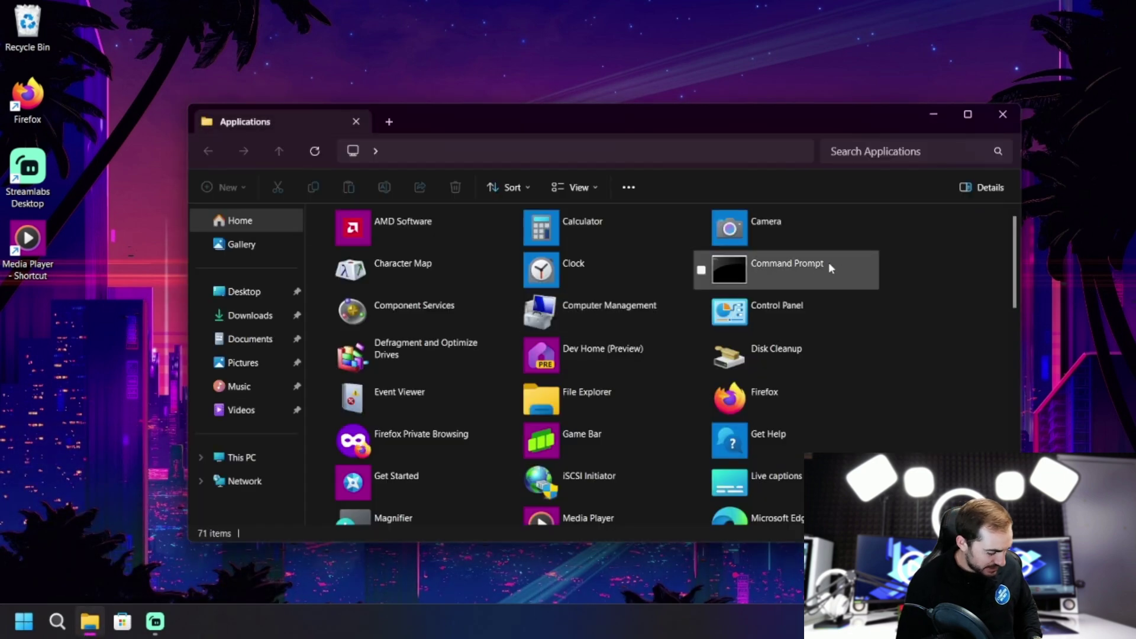
pyautogui.rightClick(829, 265)
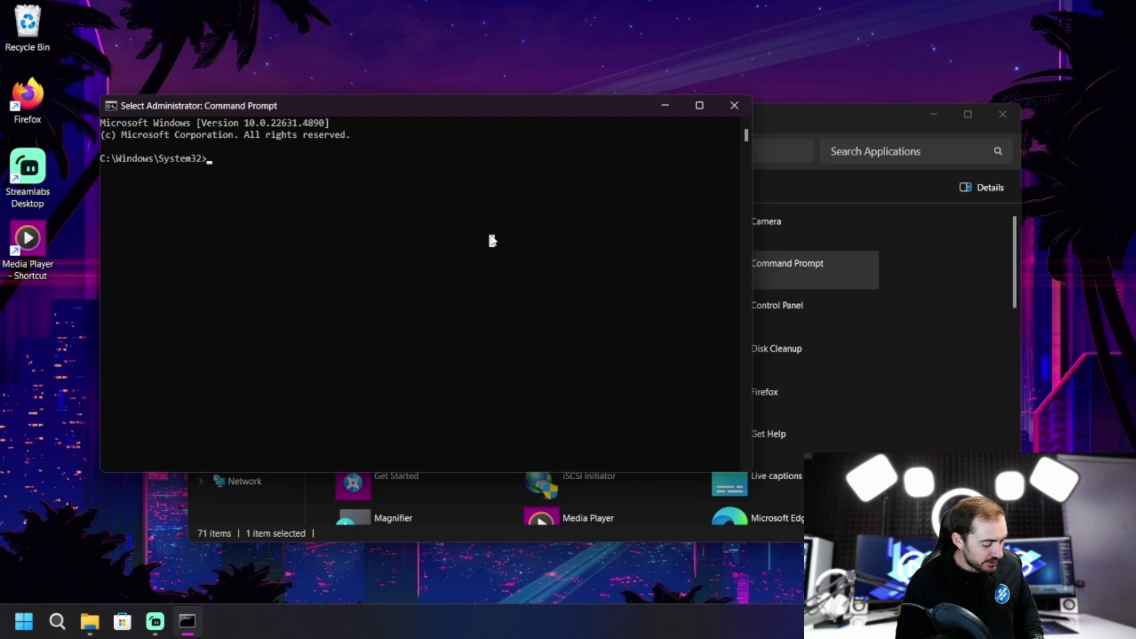
# - Enter sfc /scannow at the C:\Windows\System32 admin prompt to begin the scan
pyautogui.write('sfc /s')
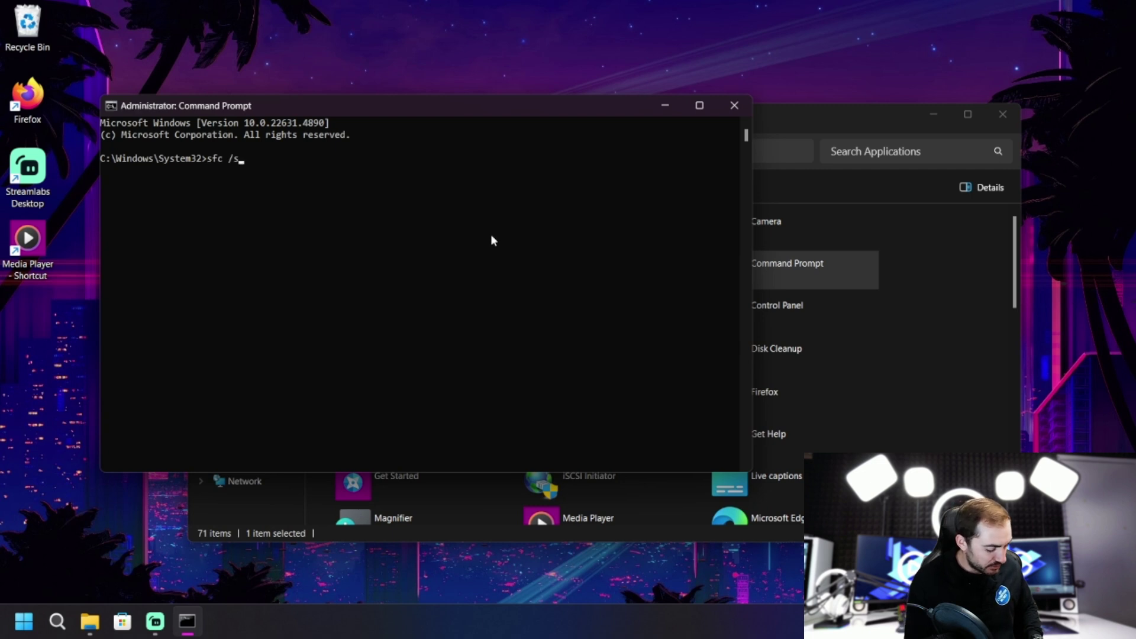
pyautogui.write('cannow')
pyautogui.press('Return')
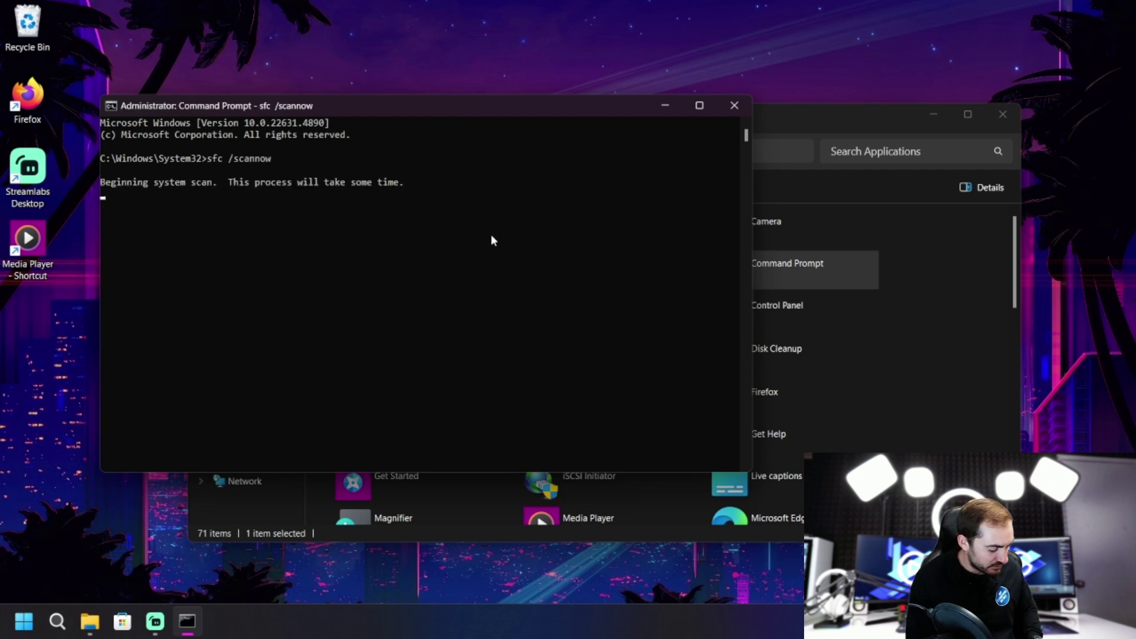